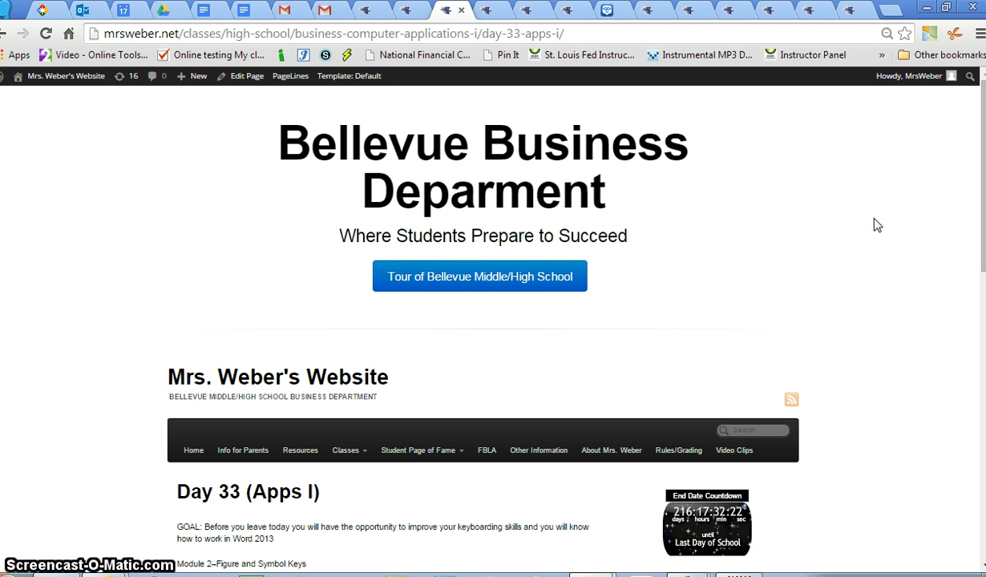
Go to the class website's Day 33 (Apps I) page and scroll down to the Module 6–Reports links
click(781, 346)
click(885, 168)
click(892, 225)
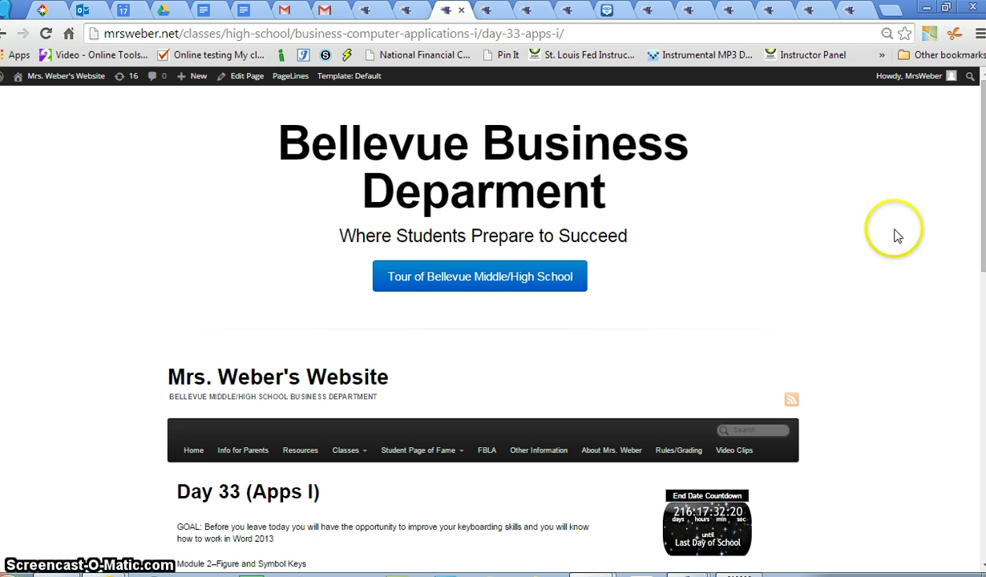
click(894, 120)
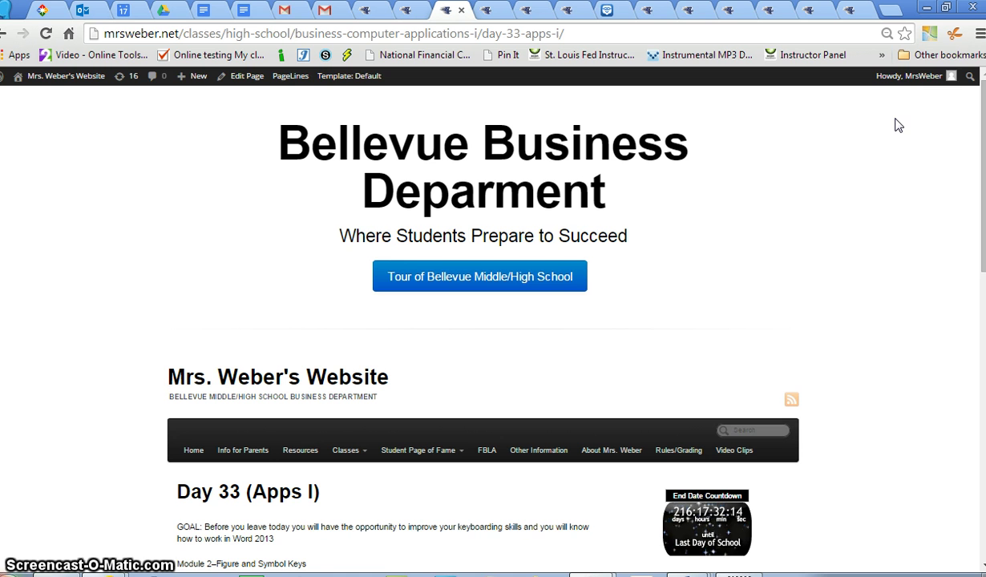
click(939, 182)
click(832, 169)
mouse_move(902, 75)
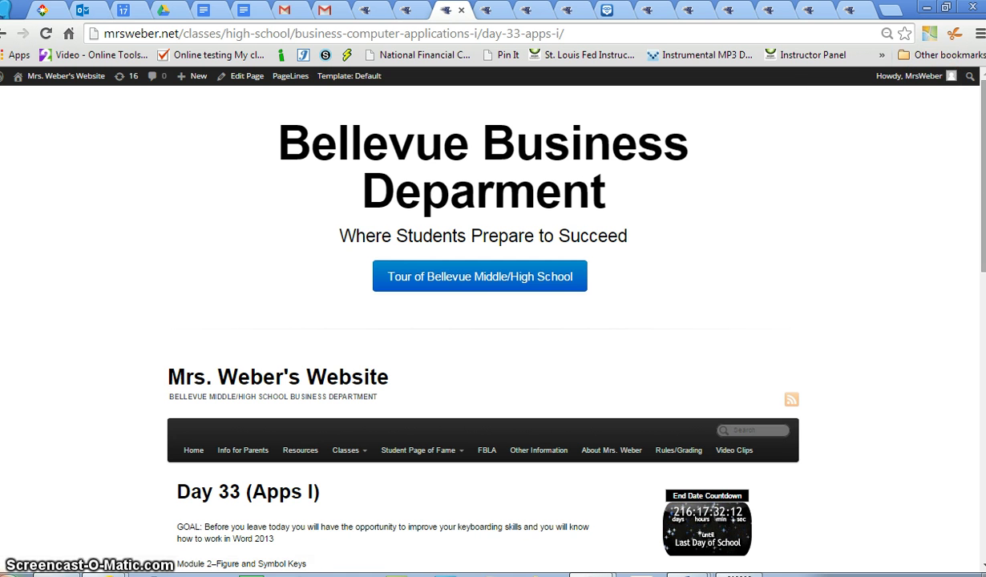
scroll(933, 281, down, 2)
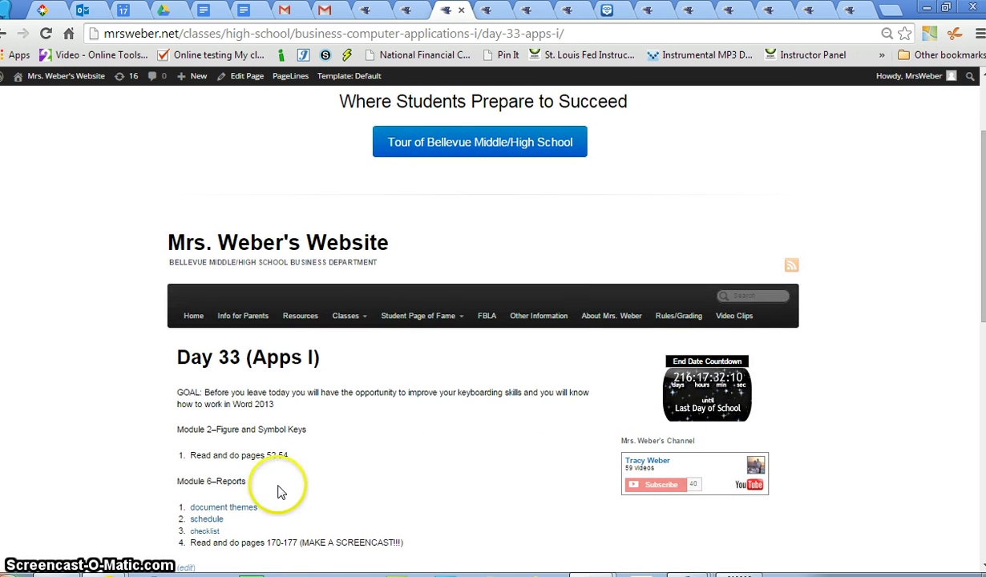
Download document-themes.docx from the document themes link and save it in OneDrive's Apps I folder
click(230, 508)
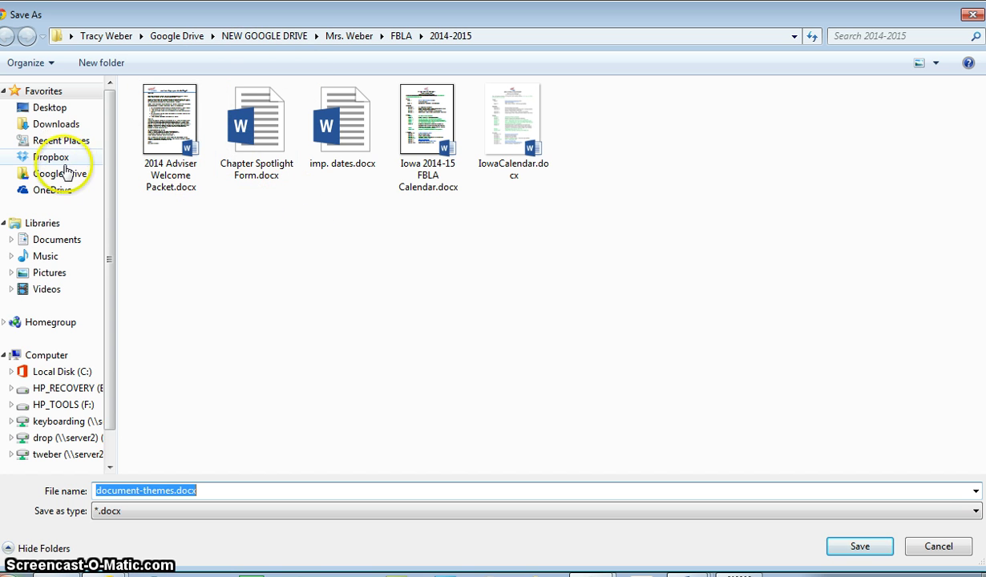
click(58, 190)
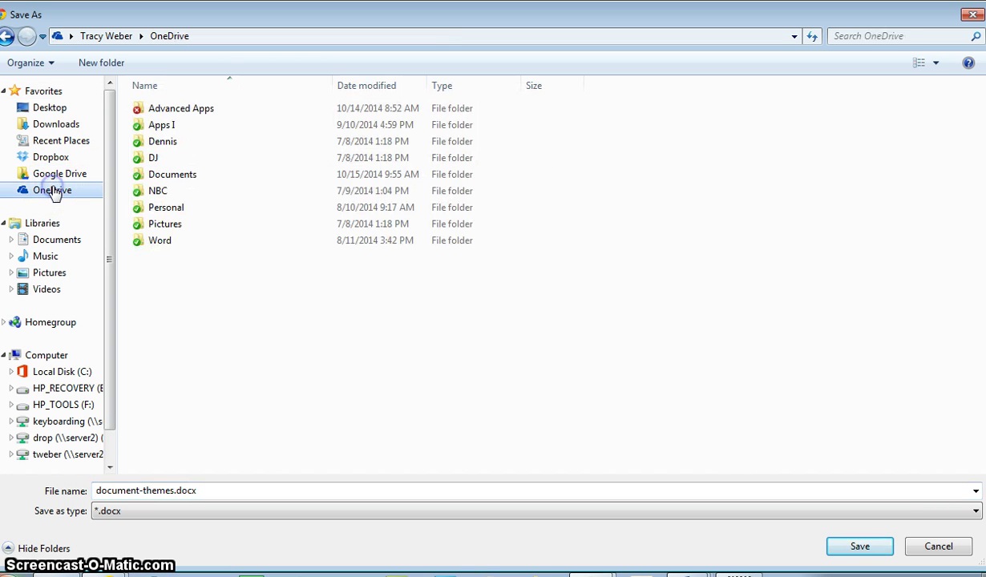
double_click(156, 126)
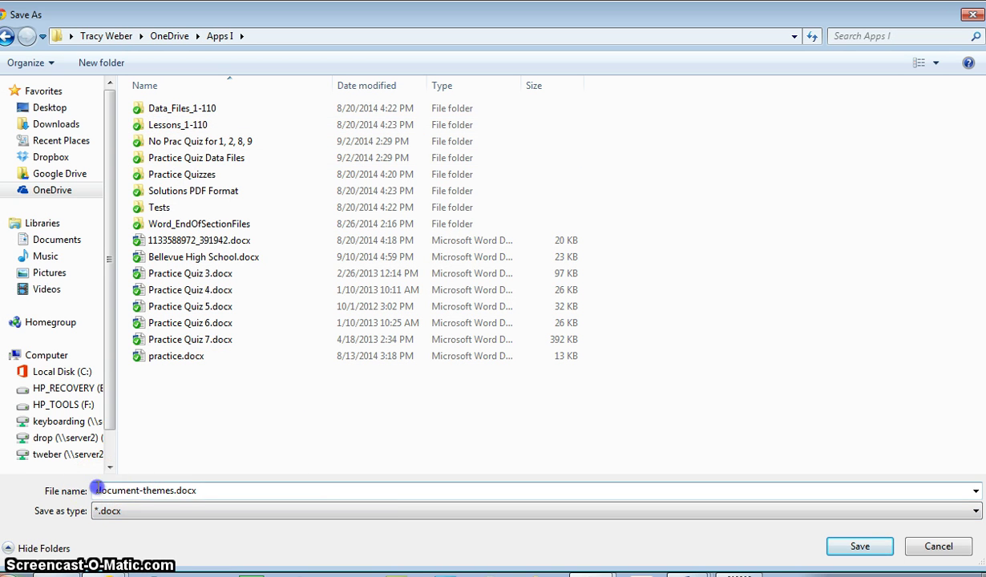
drag(97, 490, 422, 522)
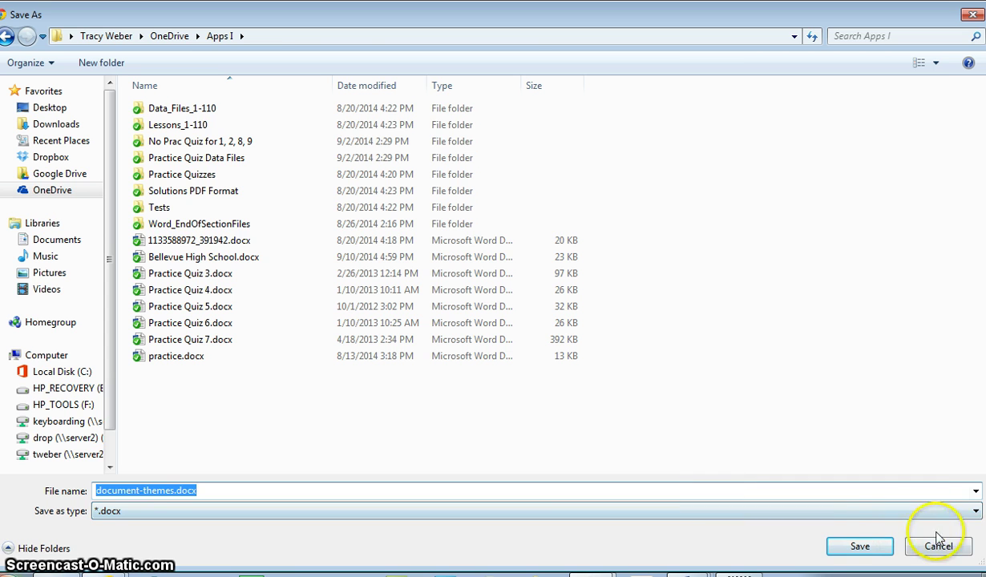
click(861, 546)
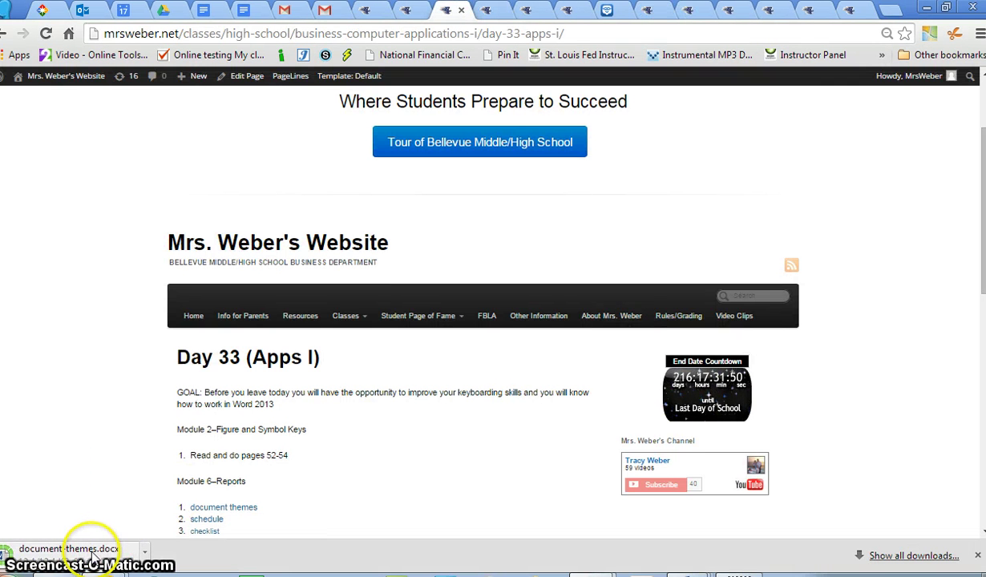
Open the downloaded document-themes.docx in Word from Chrome's download bar
click(80, 549)
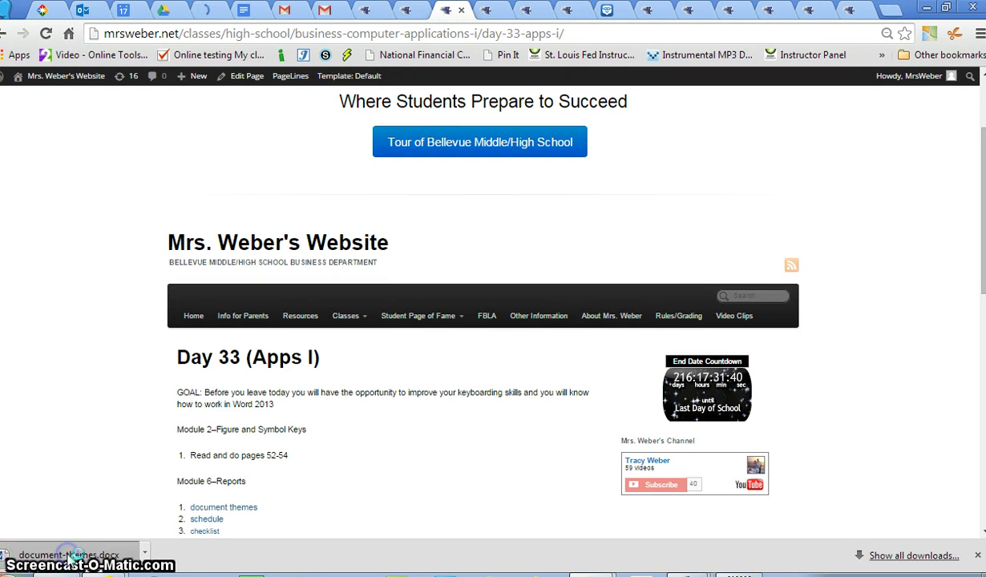
click(66, 333)
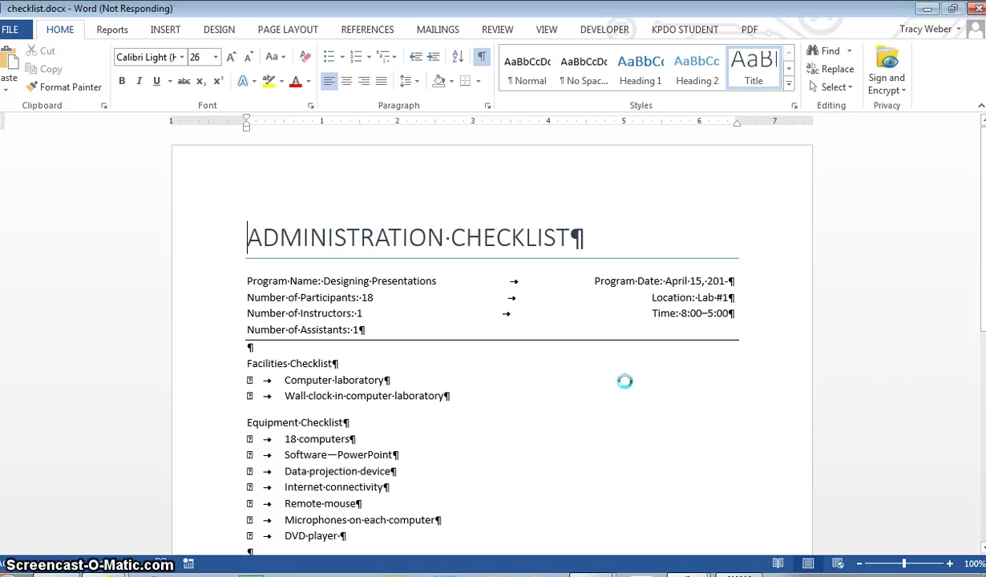
Bring the document-themes (1).docx window to the front from the taskbar
mouse_move(601, 371)
mouse_down()
mouse_move(567, 261)
mouse_move(418, 110)
mouse_move(429, 115)
mouse_up()
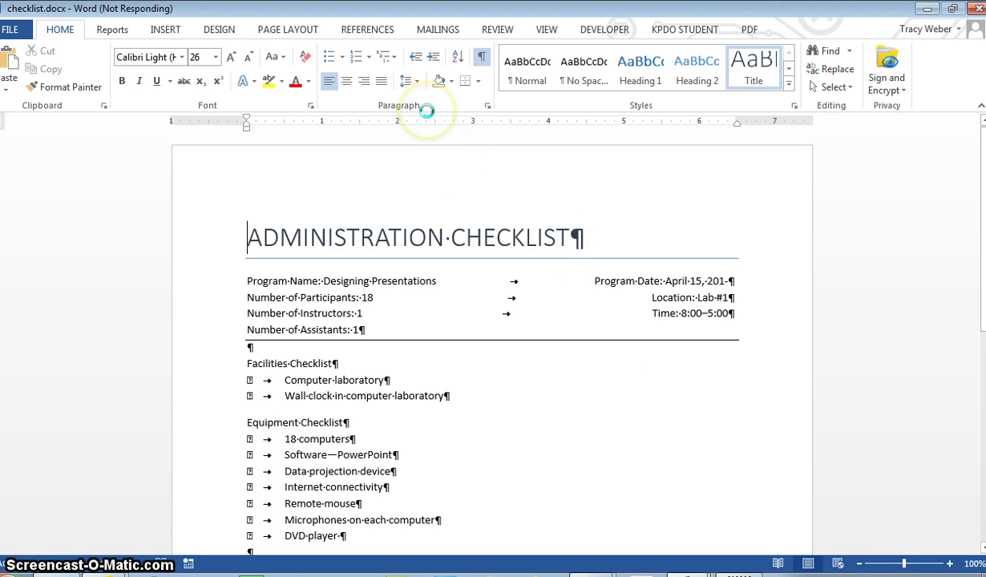
click(221, 31)
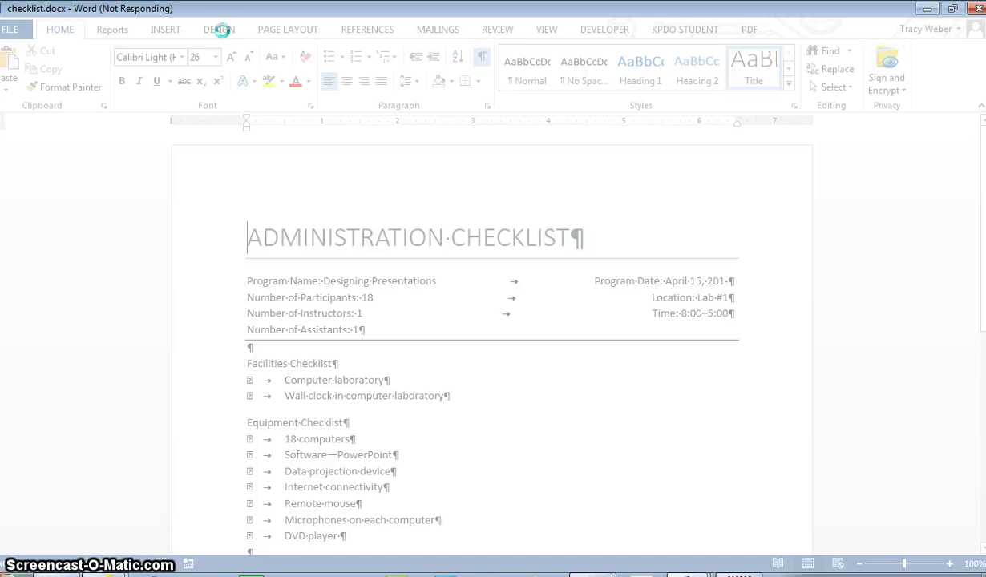
click(690, 574)
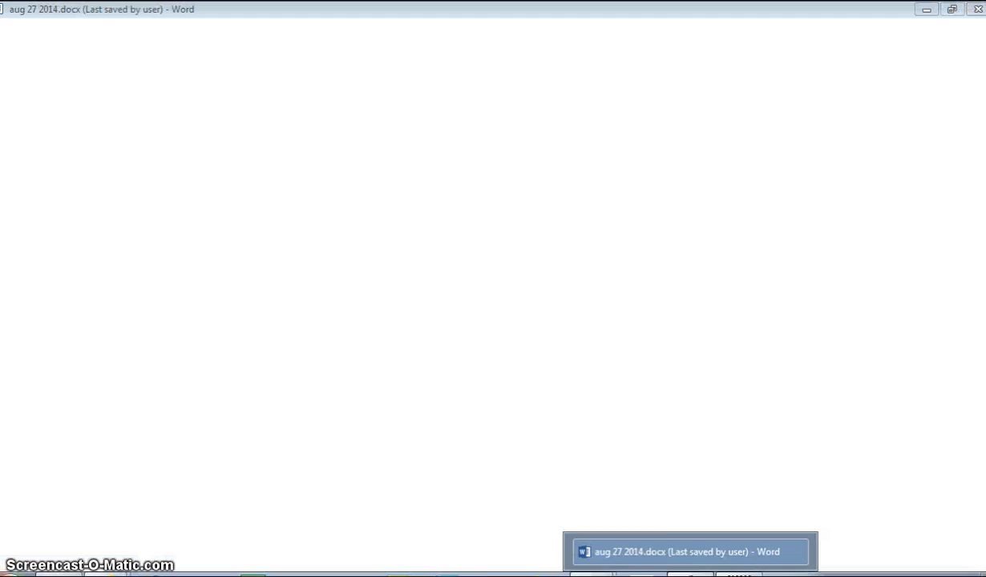
click(687, 552)
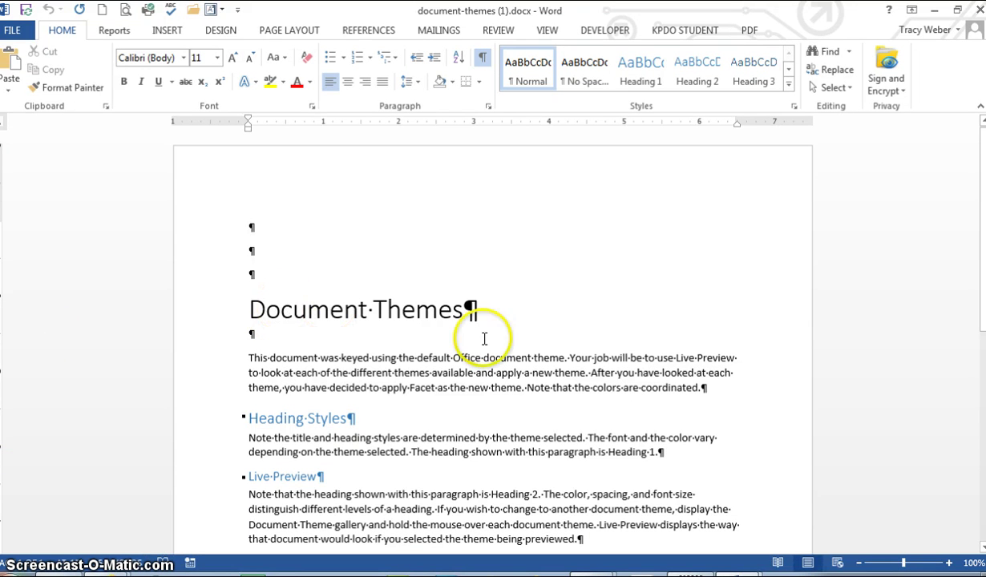
Preview the Office and Circuit themes from the DESIGN tab's Themes gallery on the Document Themes text
click(221, 30)
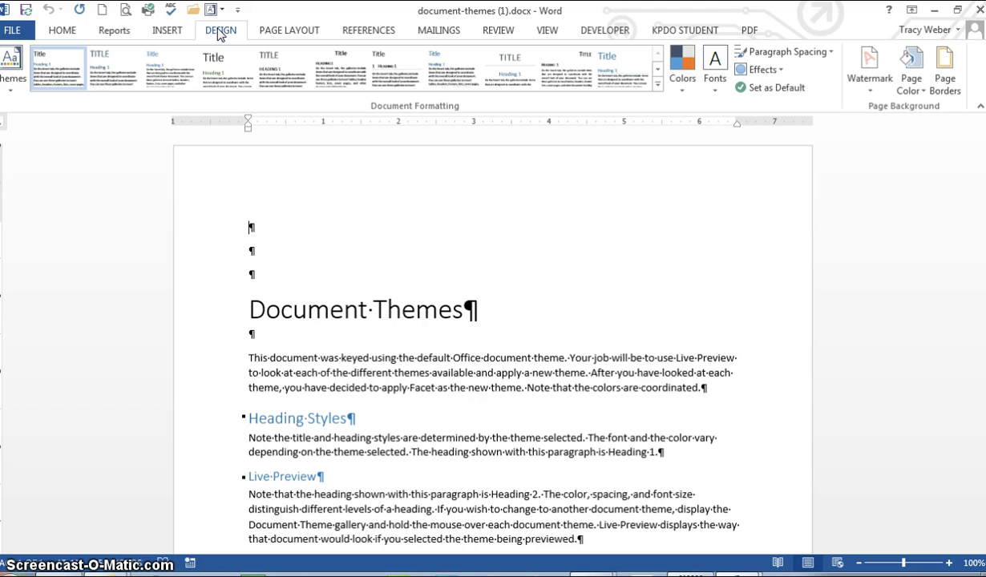
click(12, 94)
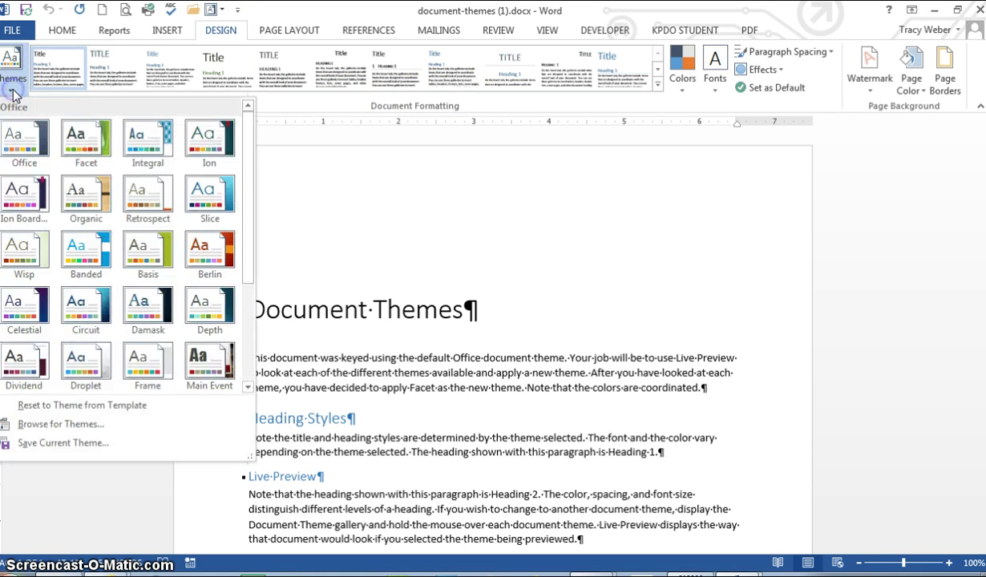
click(31, 141)
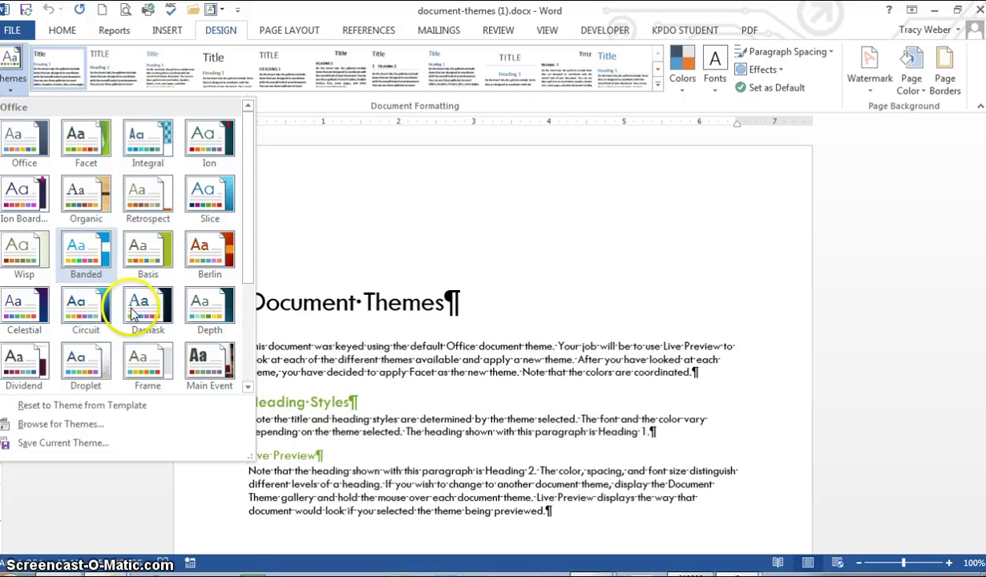
drag(249, 208, 258, 282)
click(97, 186)
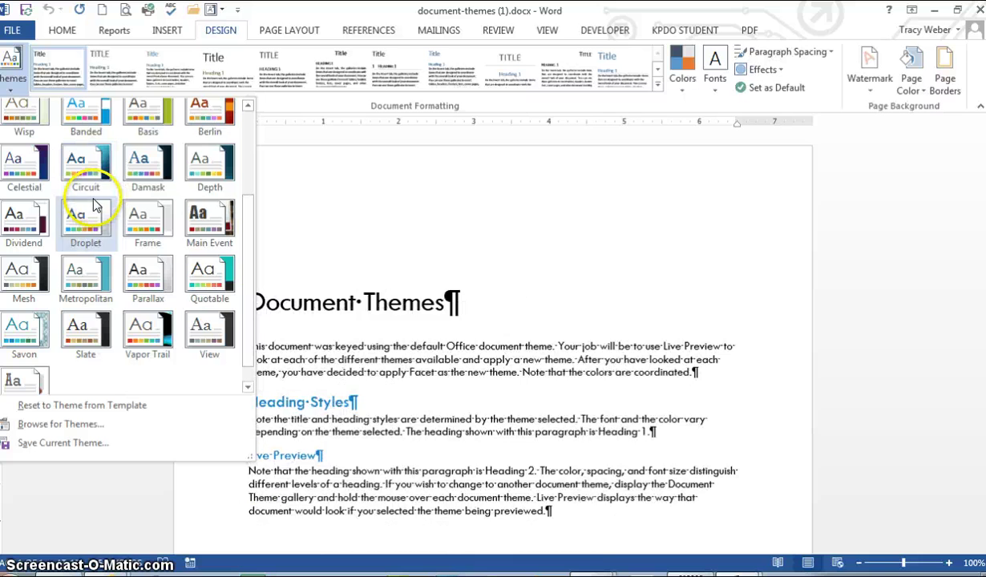
drag(253, 303, 243, 136)
Apply the Facet theme to the Document Themes document
click(85, 141)
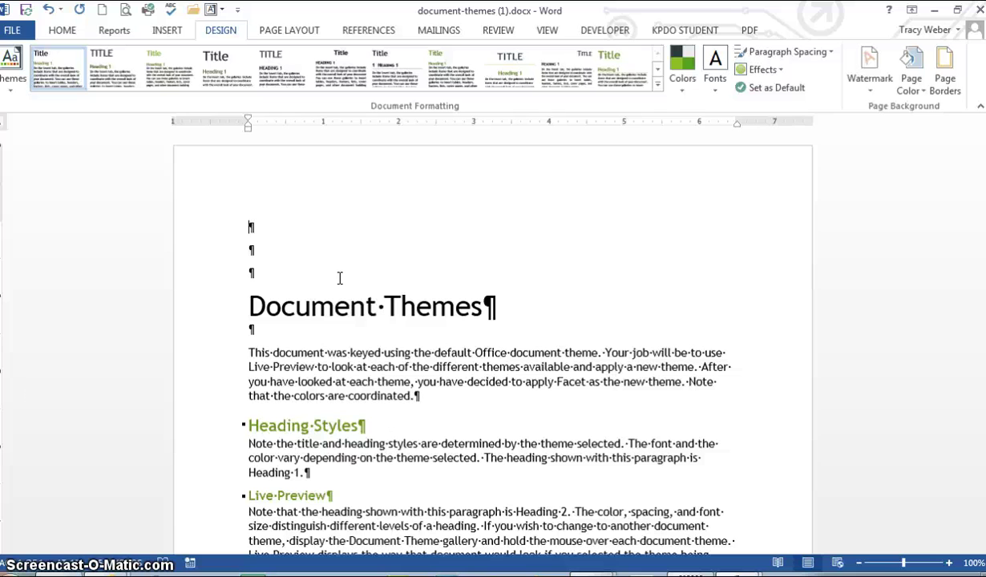
Browse the full Styles gallery on the HOME tab, close it, and switch back to Chrome
click(62, 29)
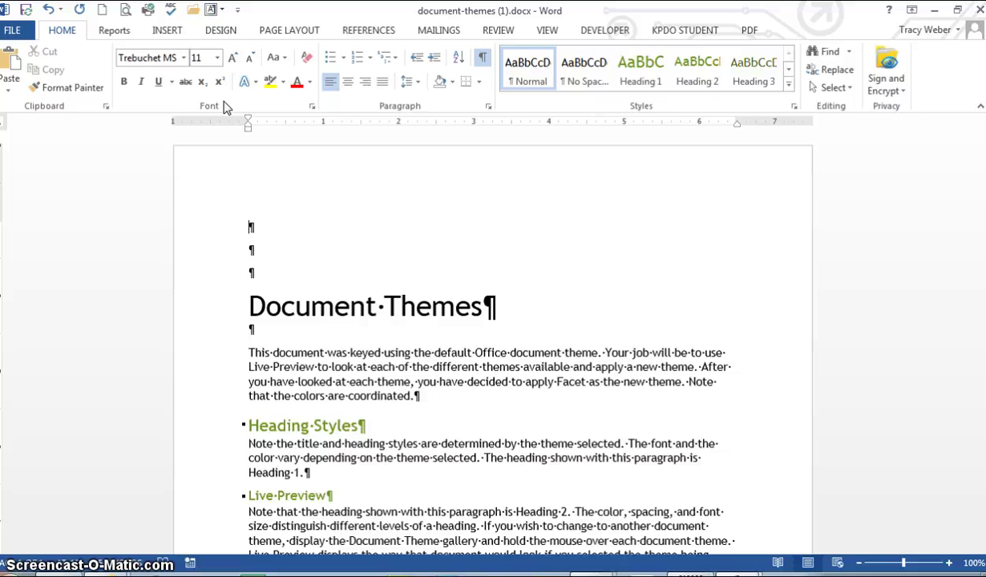
click(72, 31)
click(790, 85)
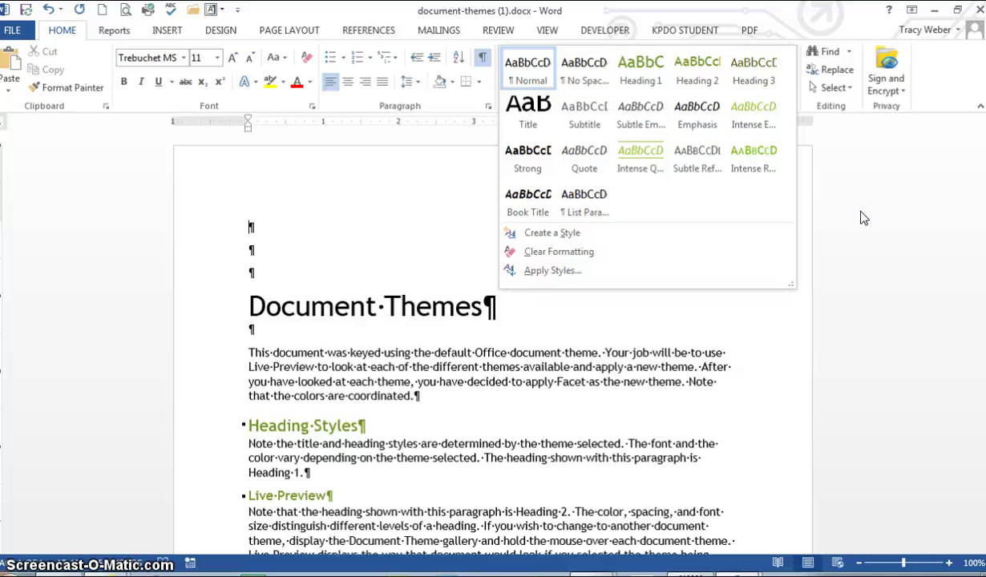
click(804, 129)
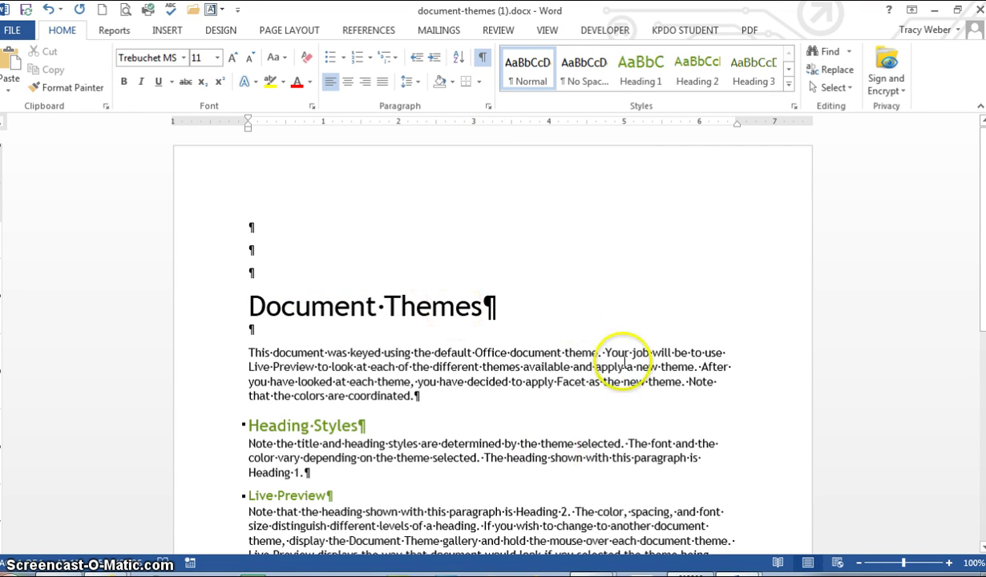
click(566, 503)
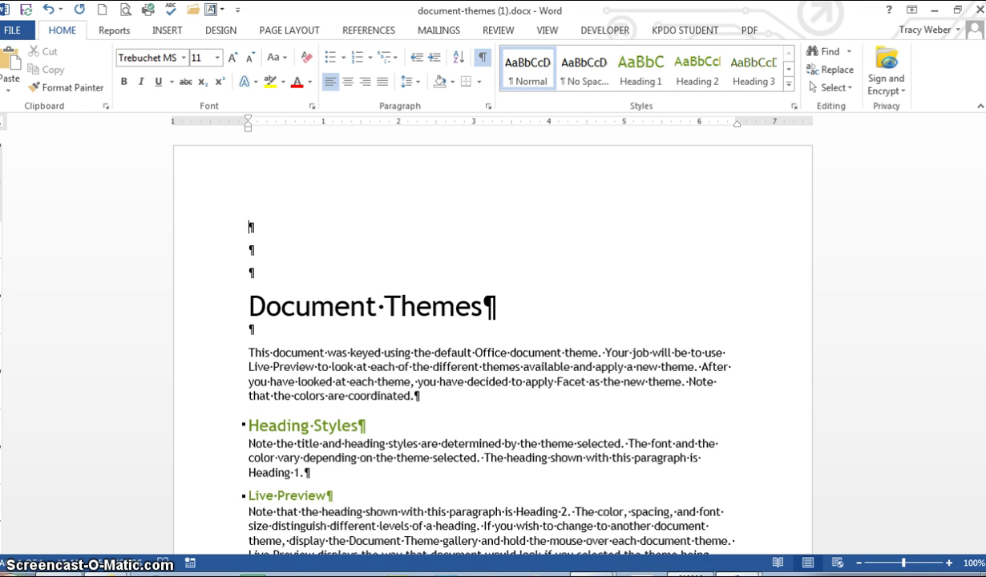
Download schedule.docx from the Day 33 class page's schedule link and open it
mouse_move(582, 559)
click(527, 523)
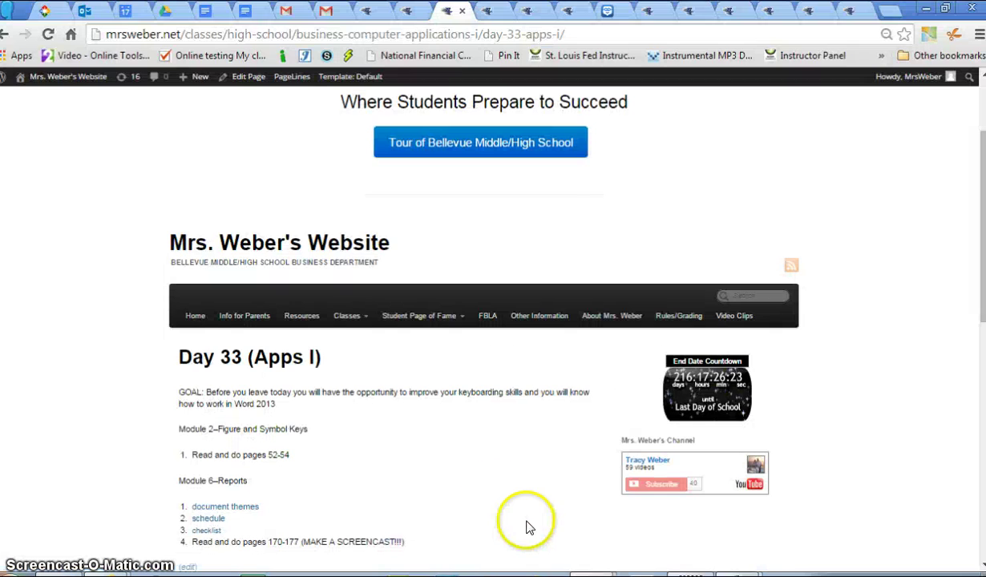
click(210, 520)
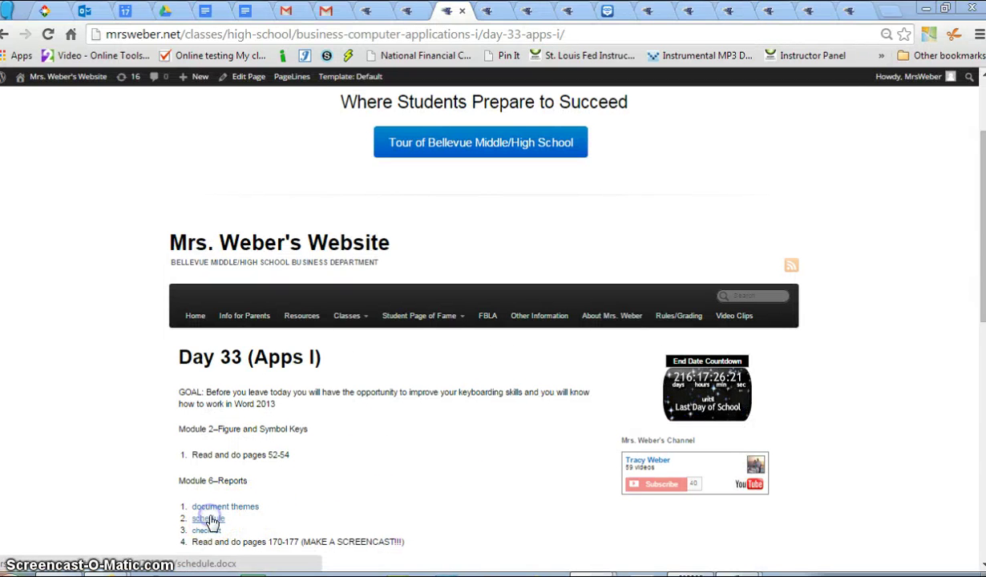
key(Return)
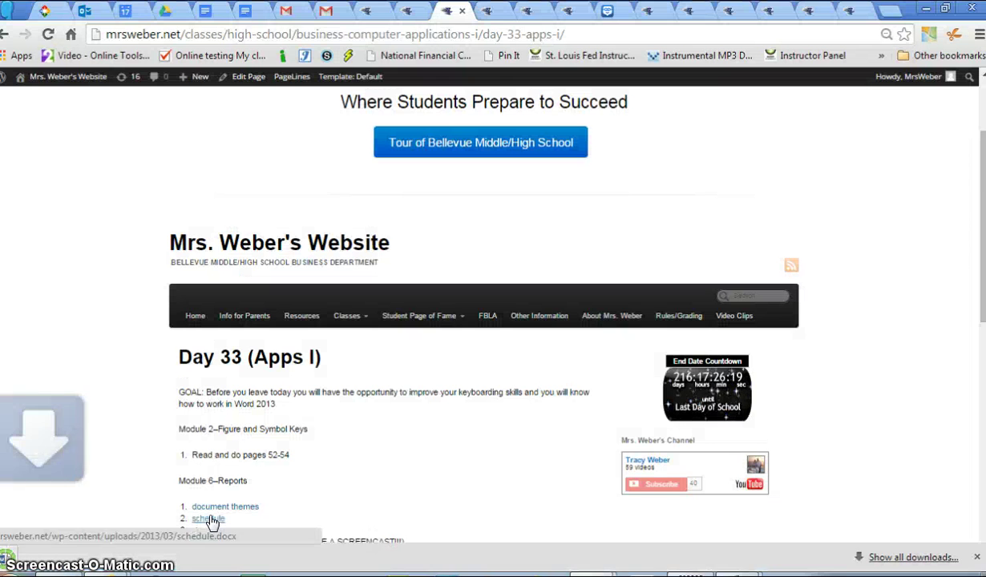
click(80, 535)
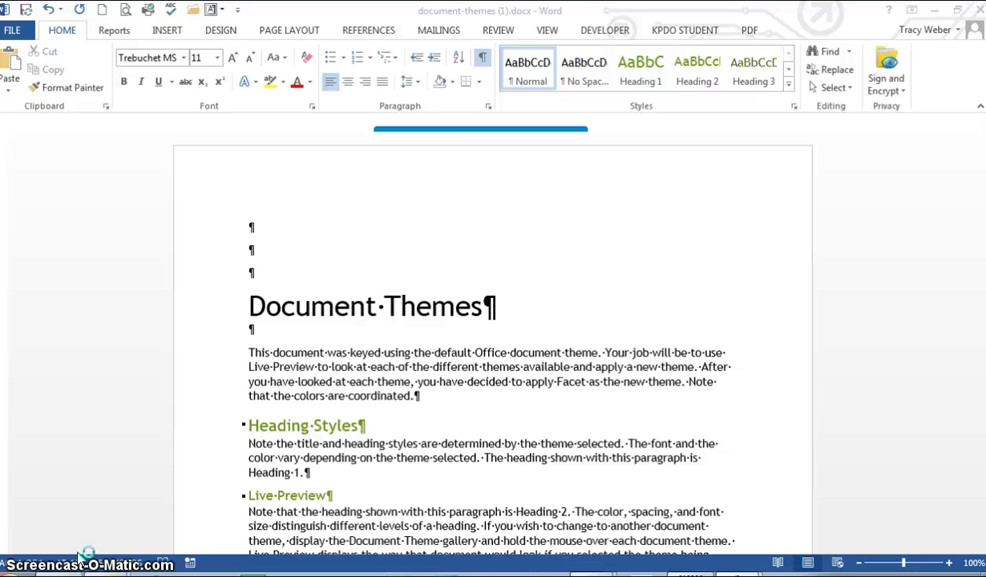
Focus the Word window while schedule.docx opens
click(127, 331)
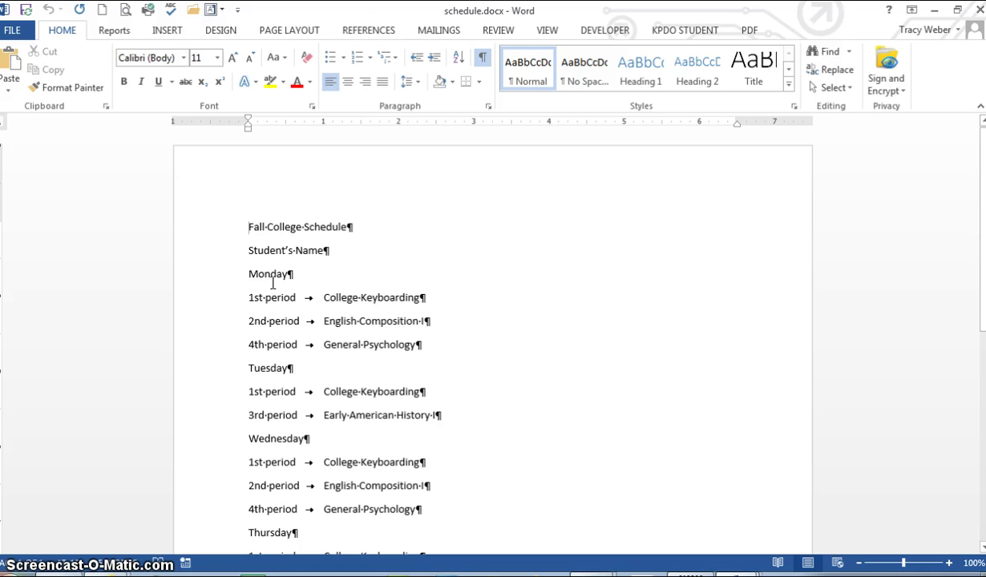
Apply the Integral theme to schedule.docx and select the Fall College Schedule title line
click(221, 31)
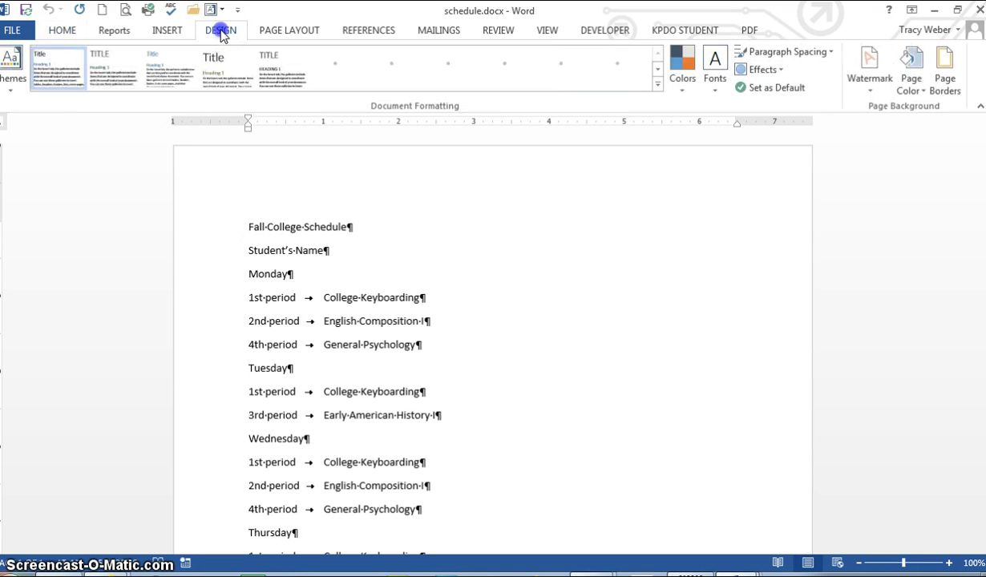
click(20, 90)
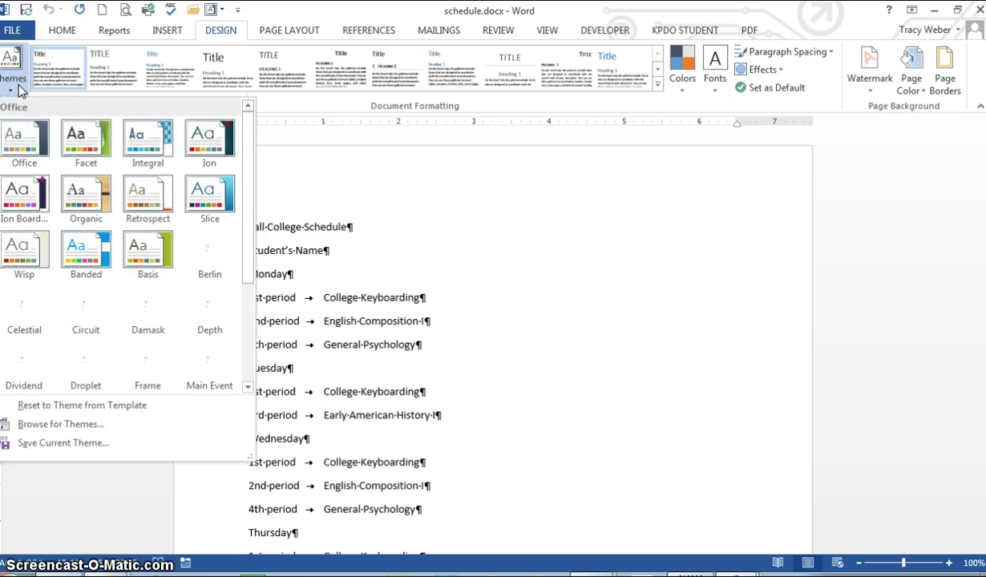
click(157, 135)
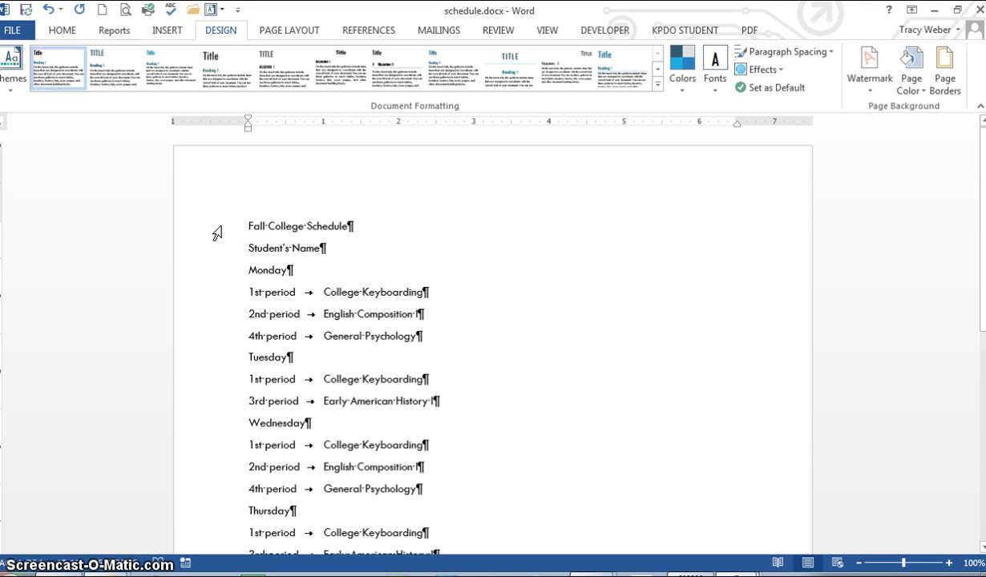
click(216, 233)
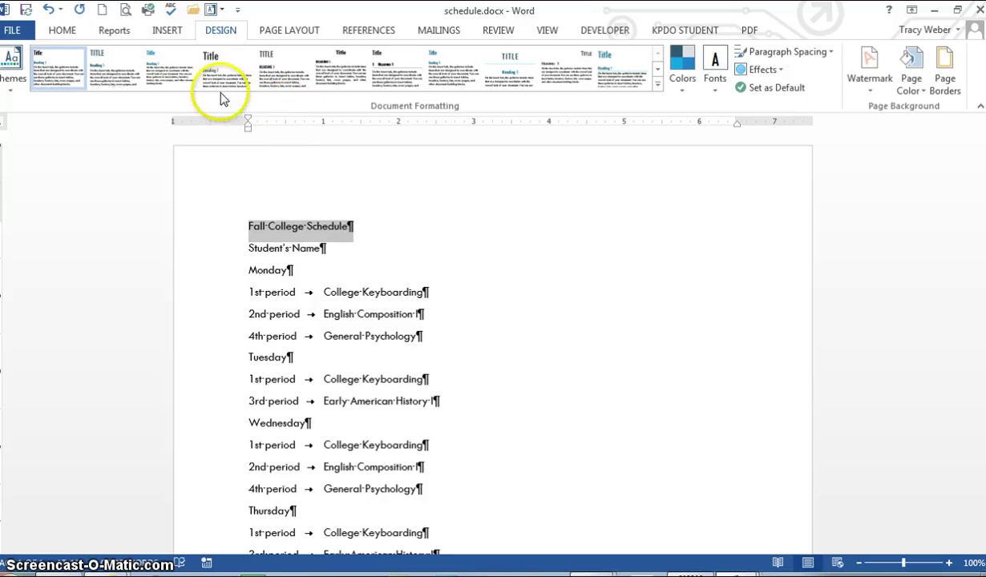
click(63, 34)
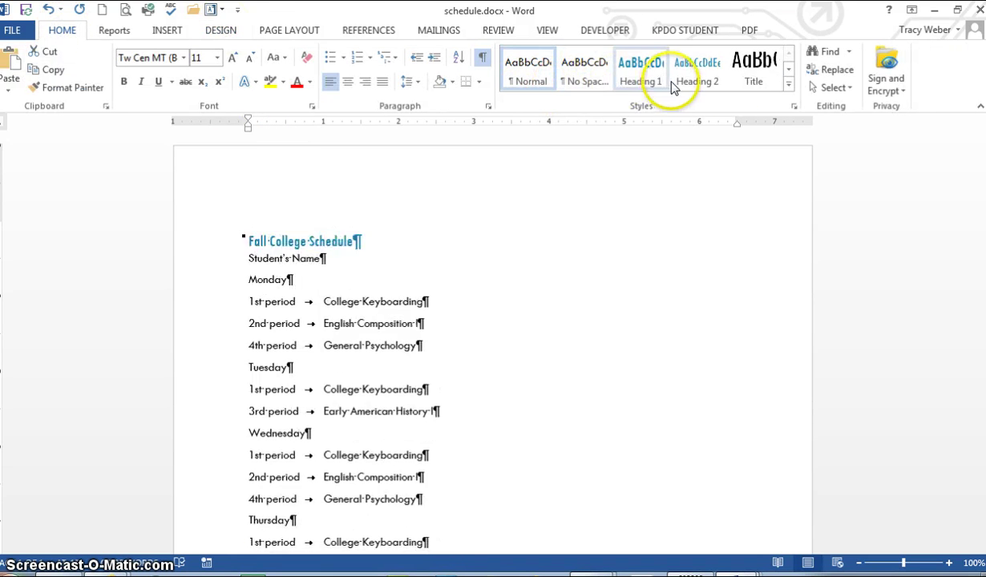
Apply Title to the Fall College Schedule line and Subtitle to Student's Name from the Styles gallery
click(753, 77)
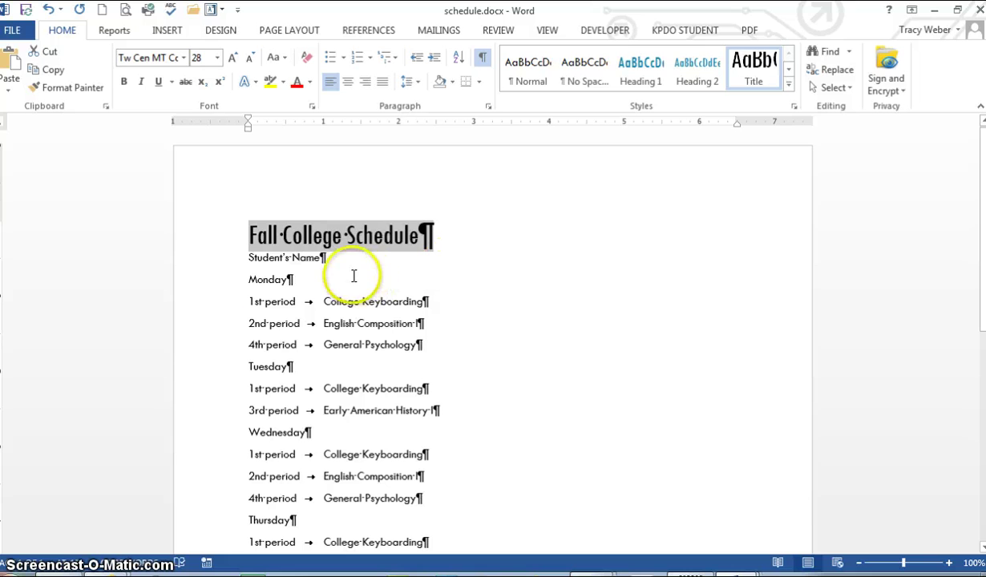
click(214, 263)
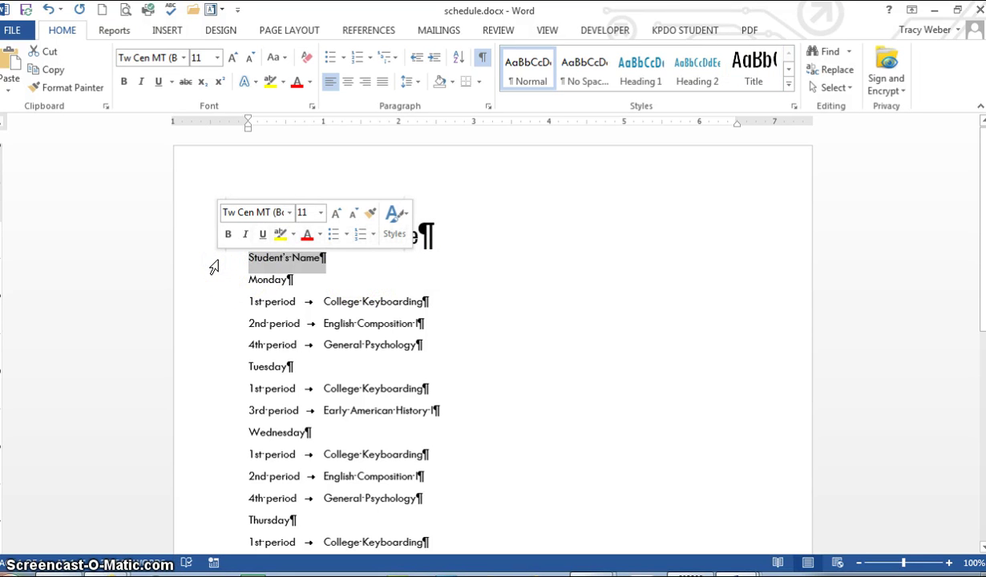
click(400, 213)
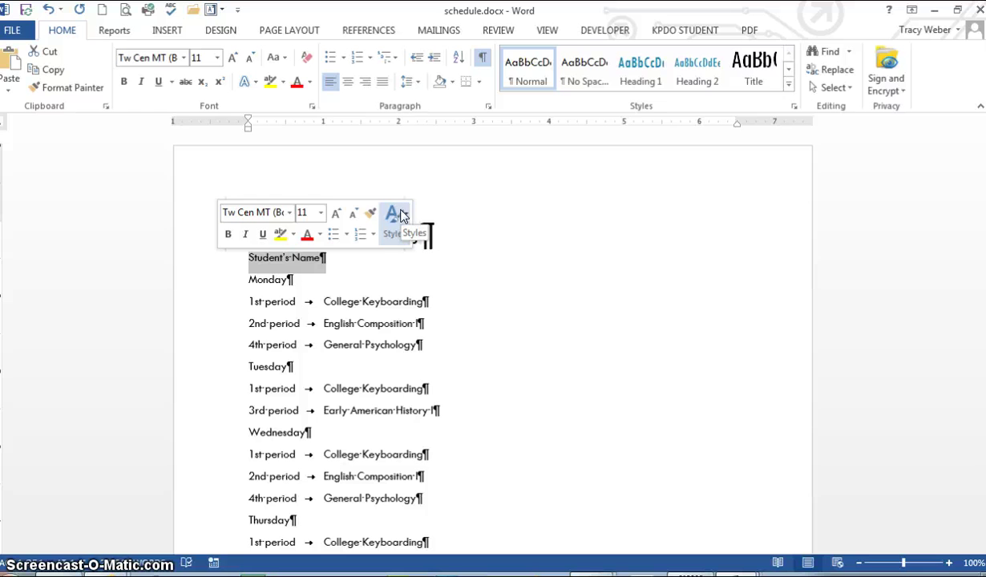
click(788, 85)
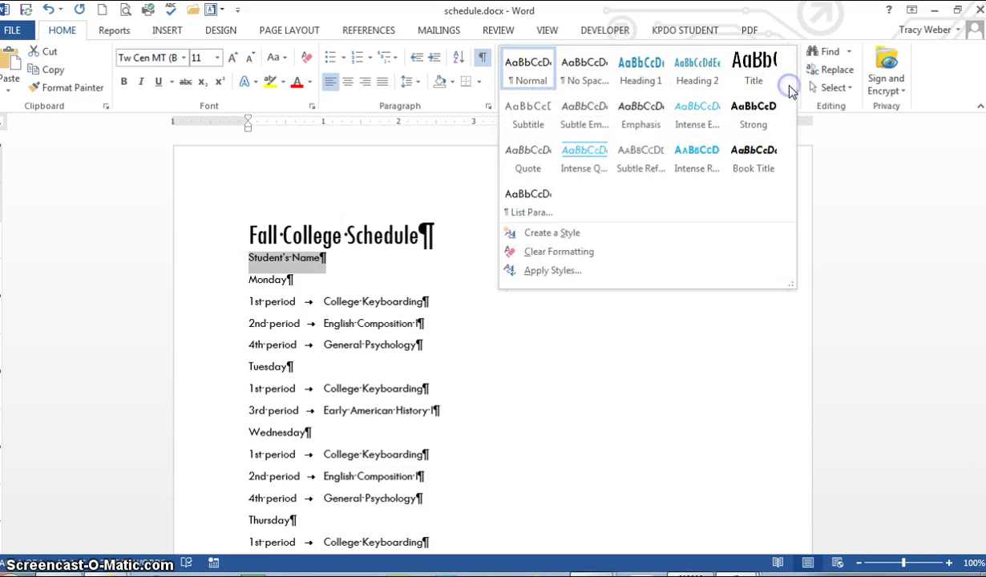
click(530, 117)
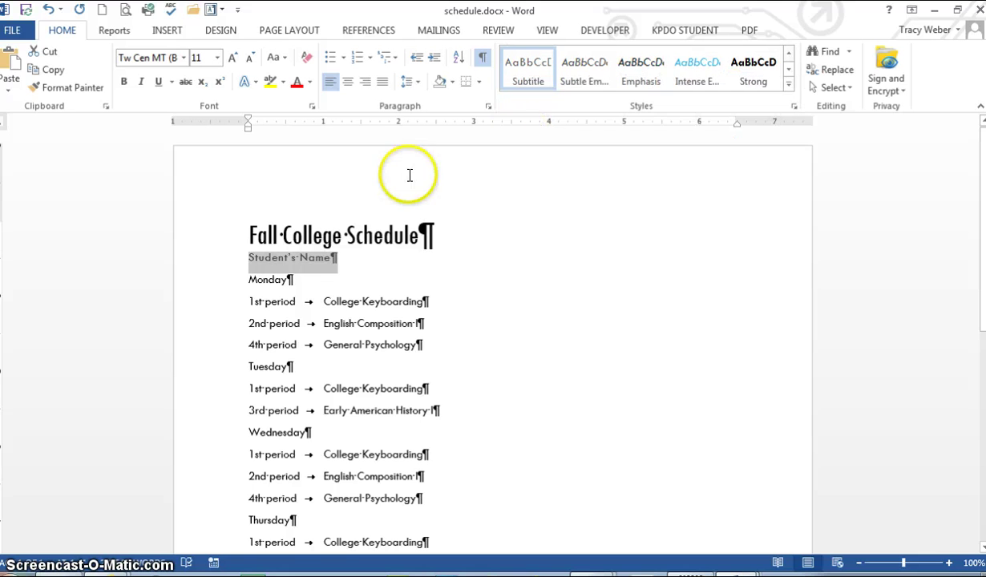
click(224, 289)
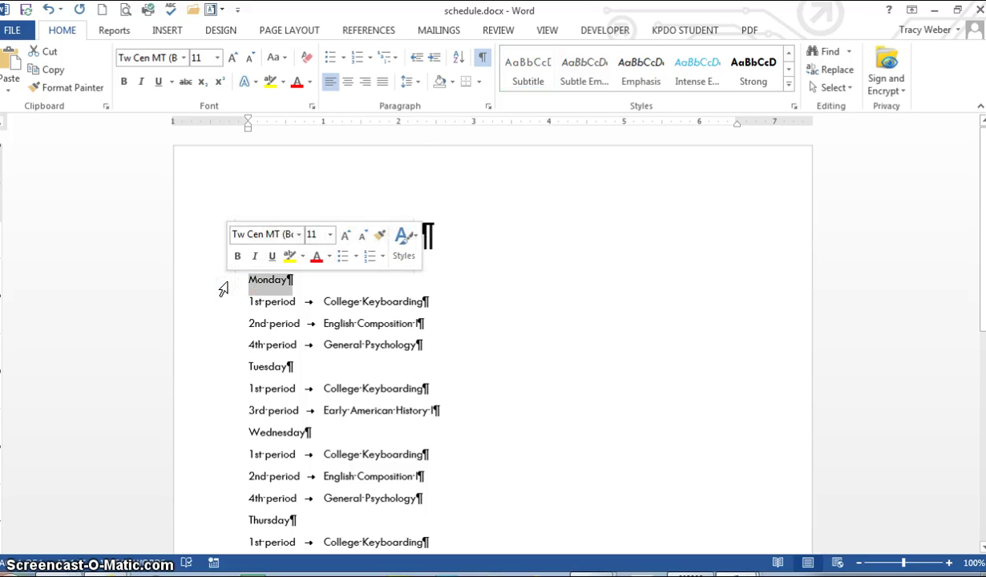
click(786, 86)
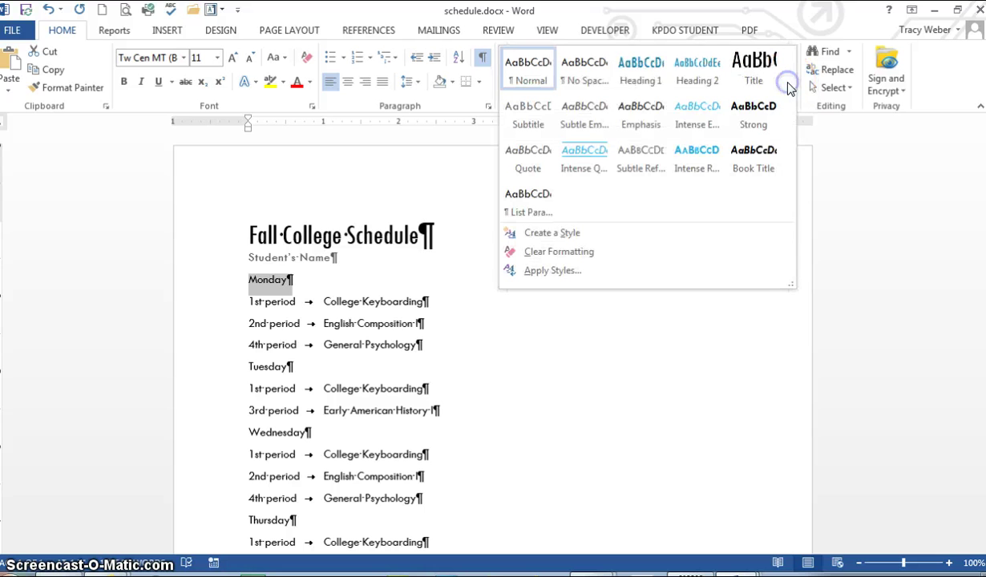
Make Monday Heading 1 and Format Painter it onto Tuesday–Friday and Extracurricular Activities
click(639, 70)
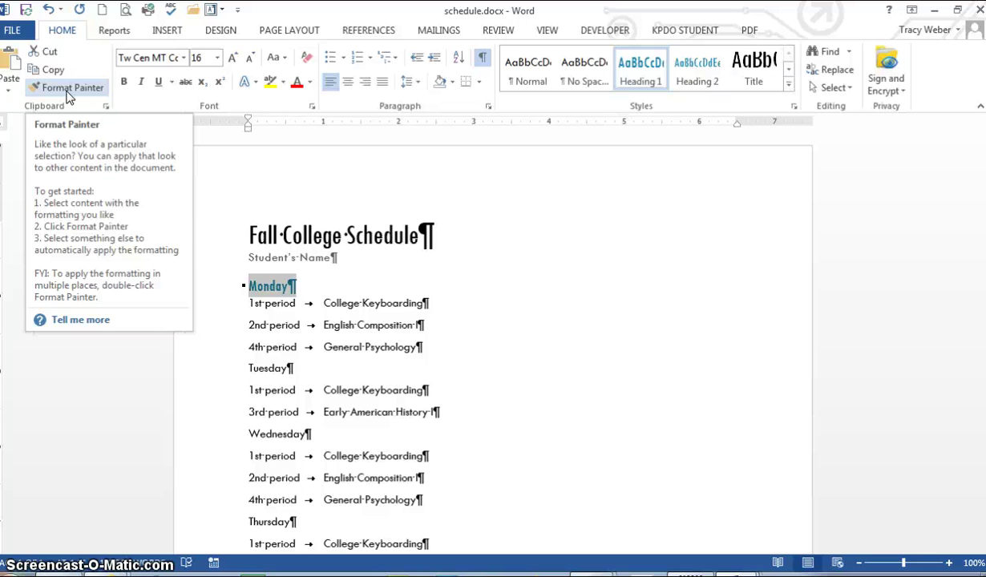
click(72, 89)
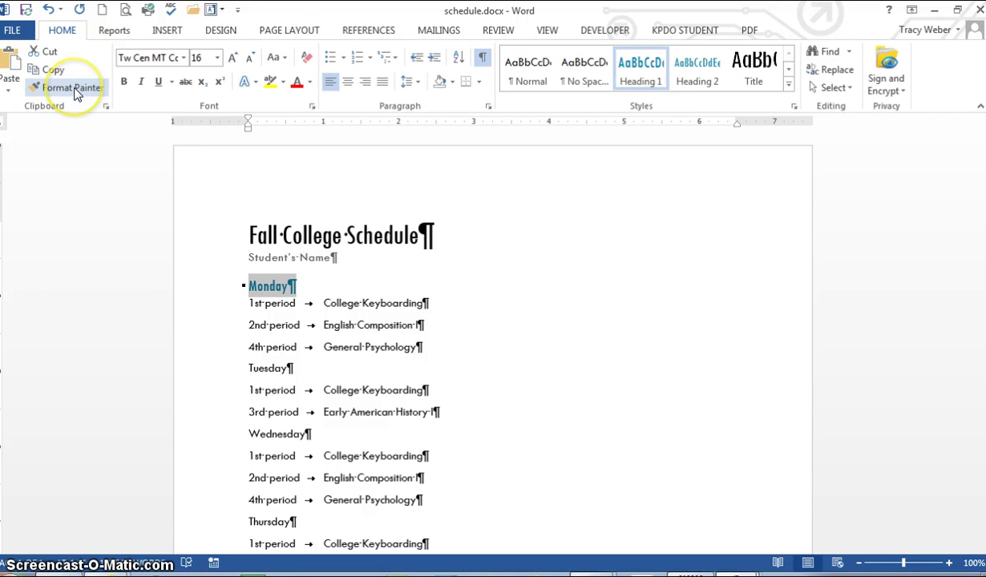
click(229, 370)
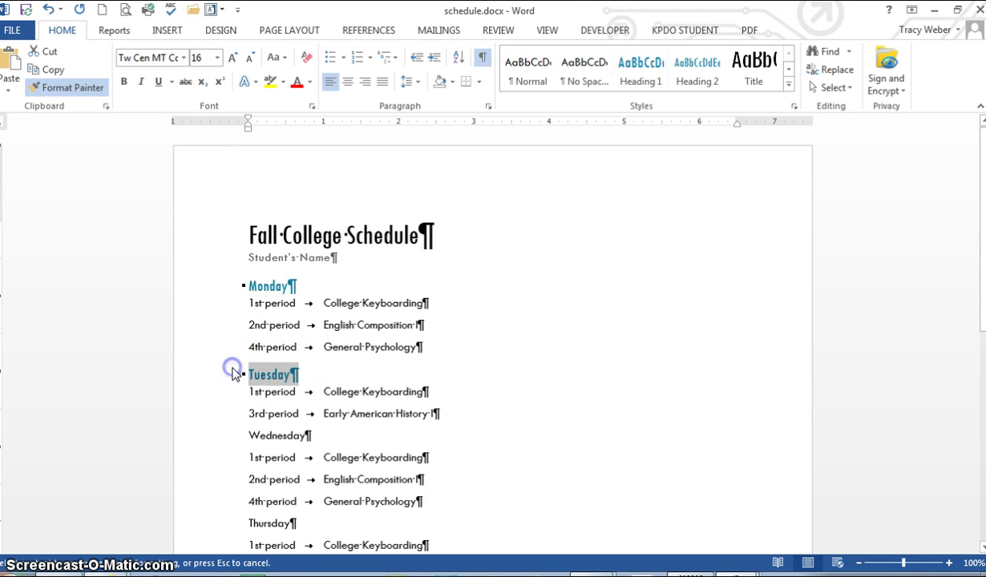
click(225, 438)
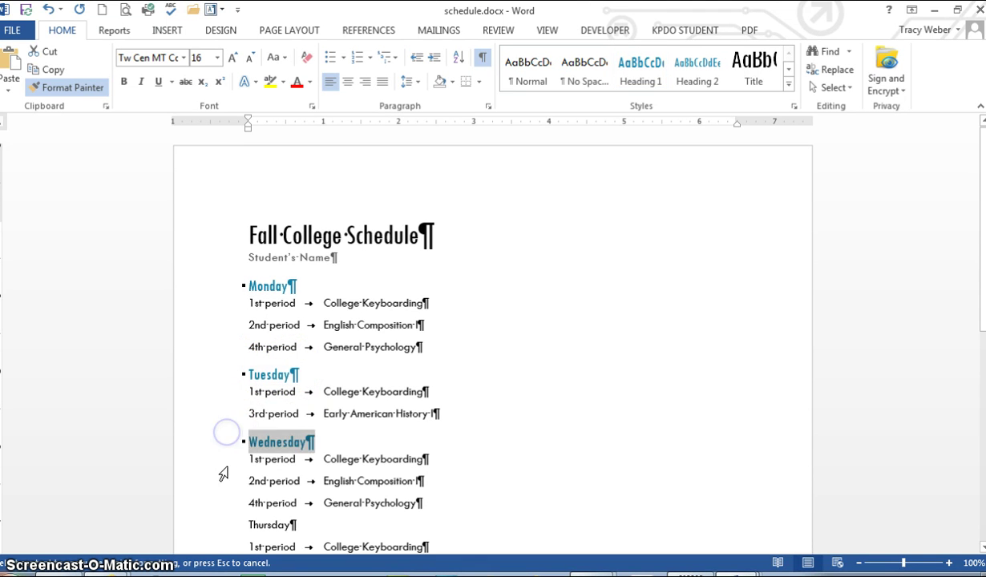
click(231, 523)
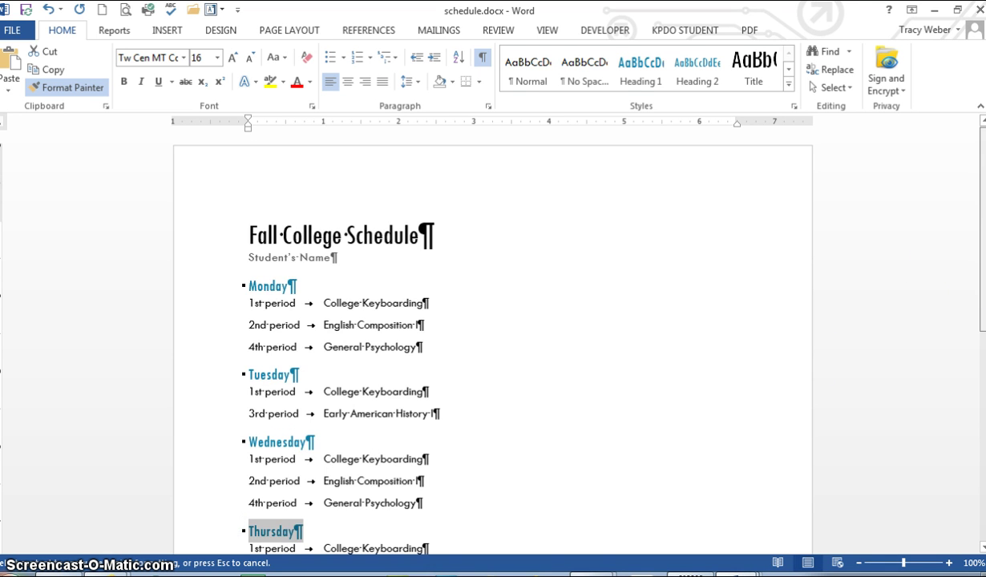
scroll(982, 269, down, 6)
click(223, 283)
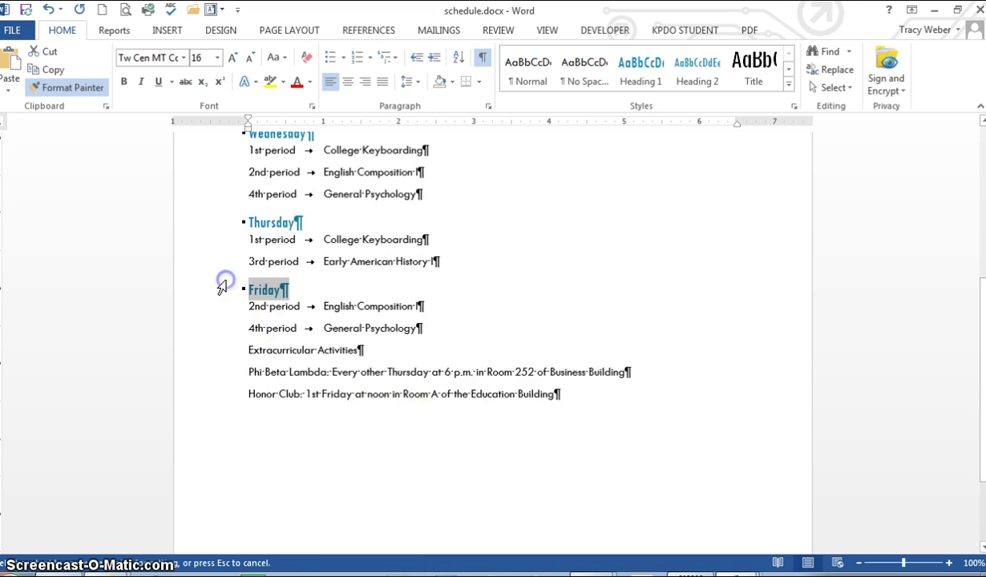
click(222, 350)
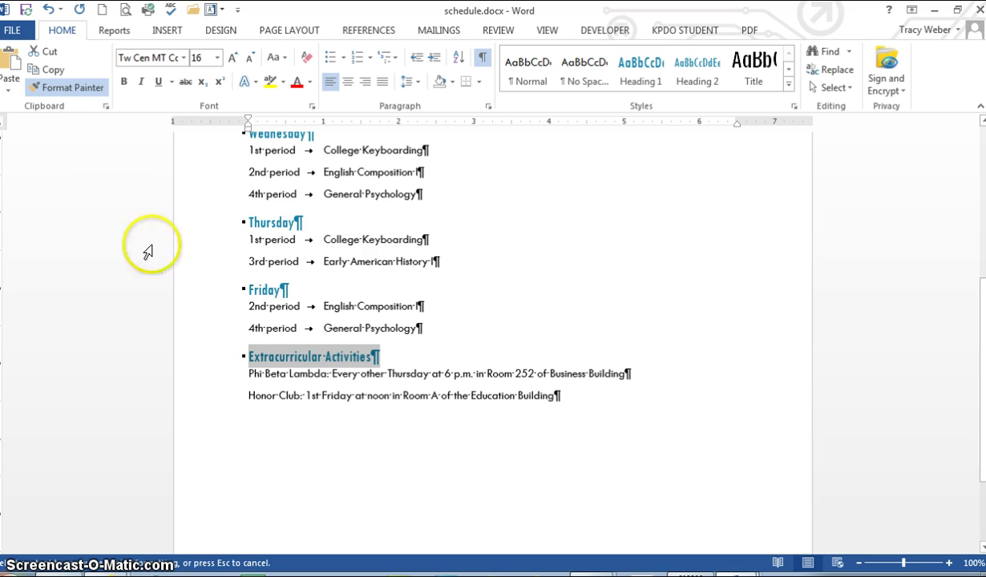
click(74, 90)
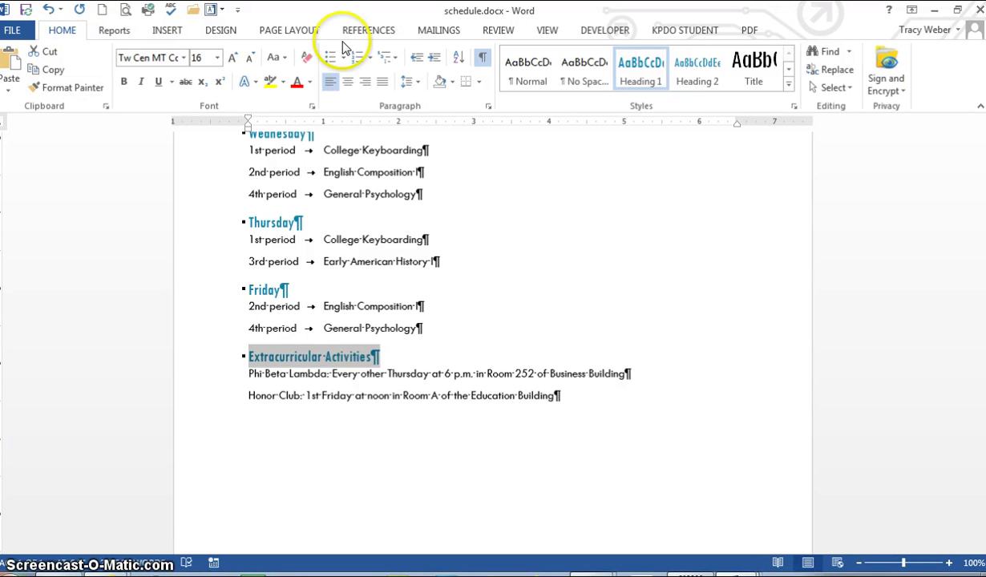
Insert an empty endnote on the Extracurricular Activities heading from the References tab
click(367, 30)
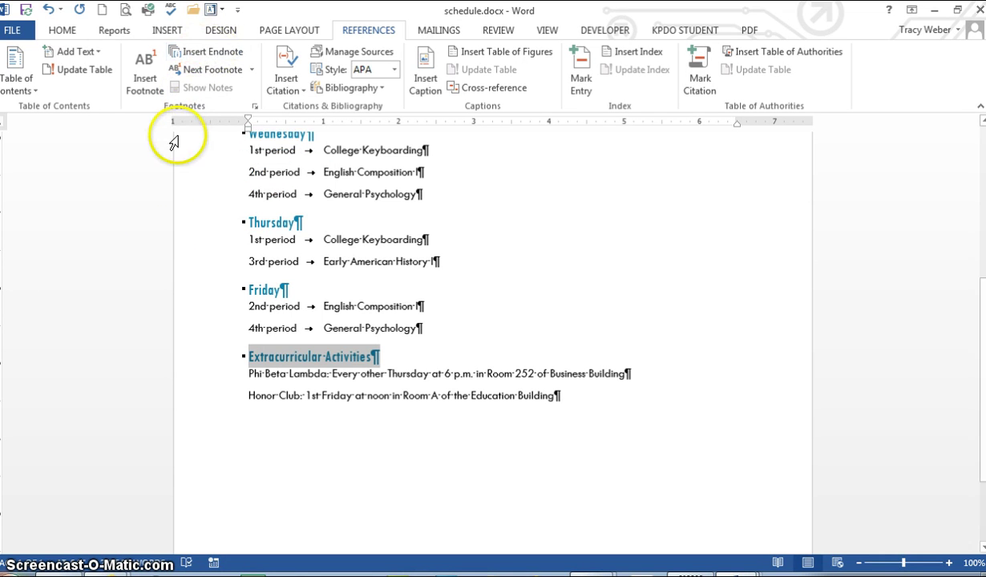
click(213, 55)
click(293, 447)
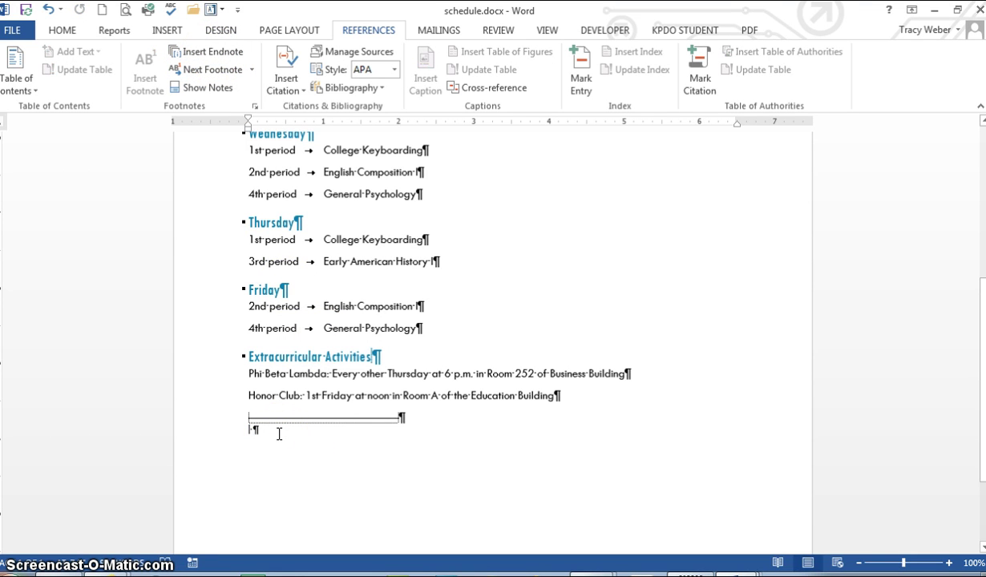
click(782, 564)
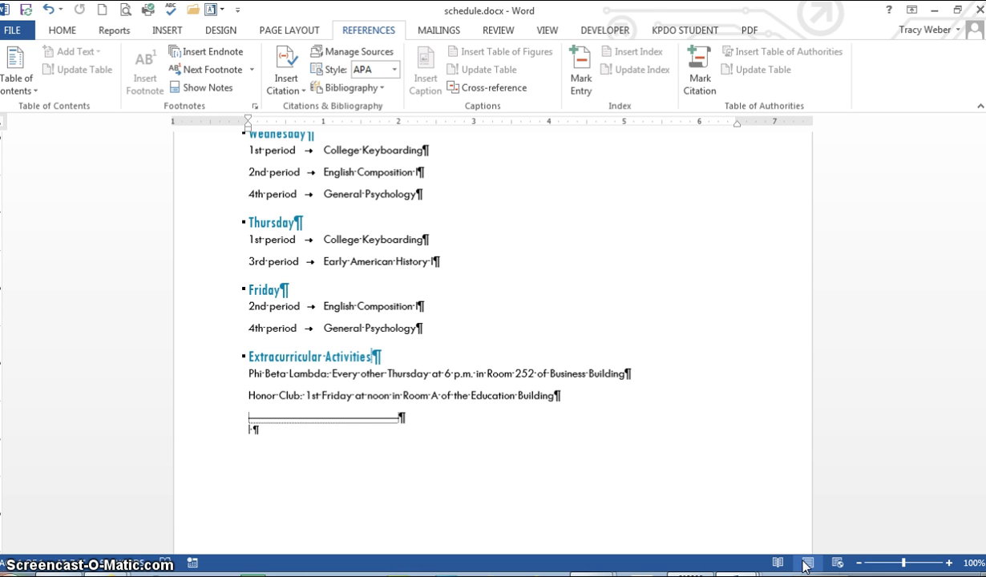
click(622, 429)
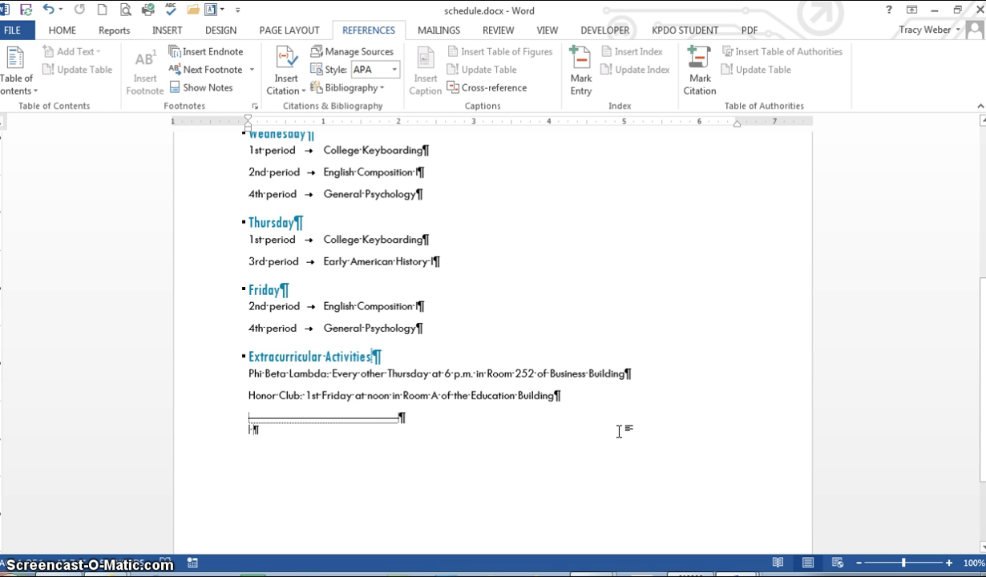
click(417, 327)
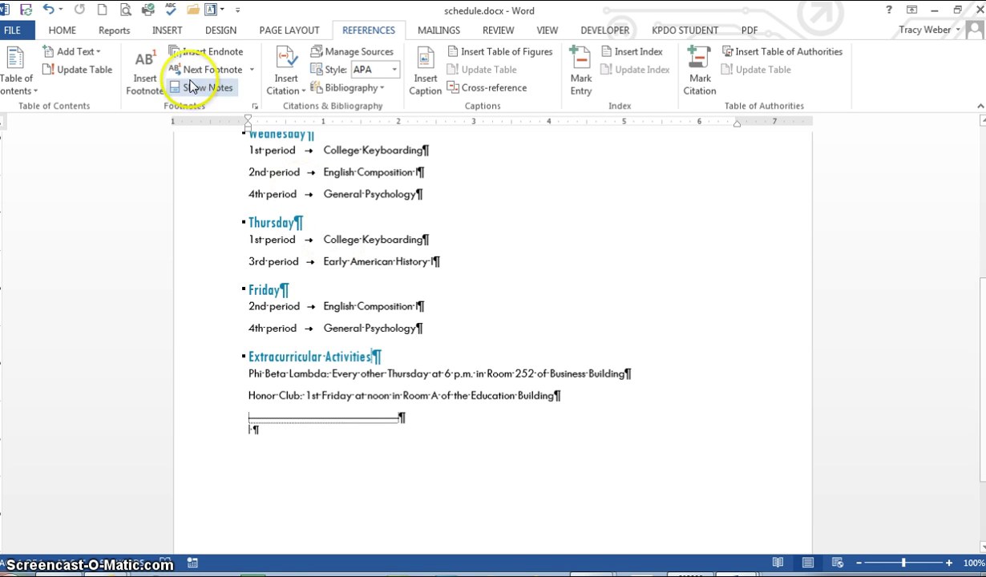
Insert an endnote after Friday's General Psychology
click(207, 52)
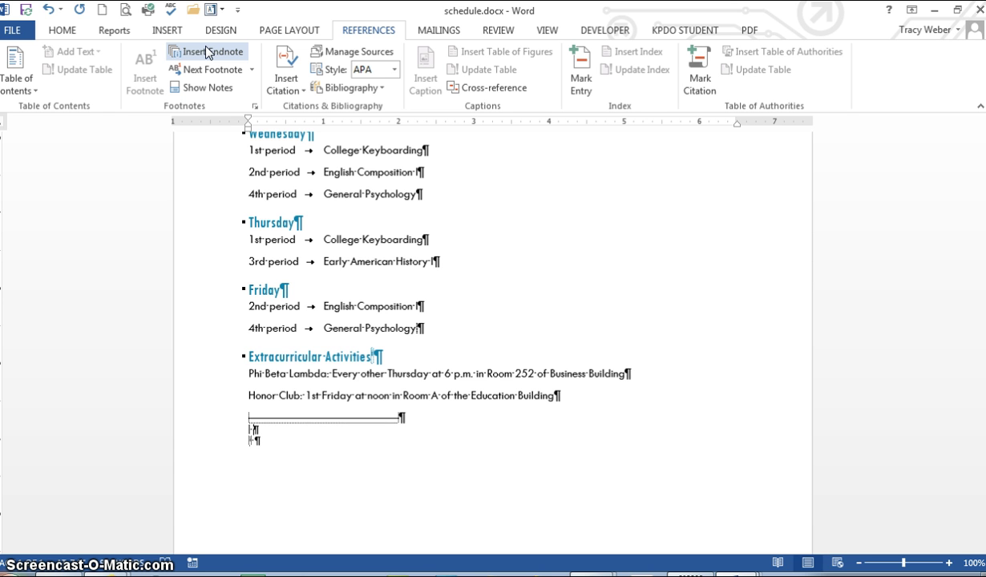
click(327, 388)
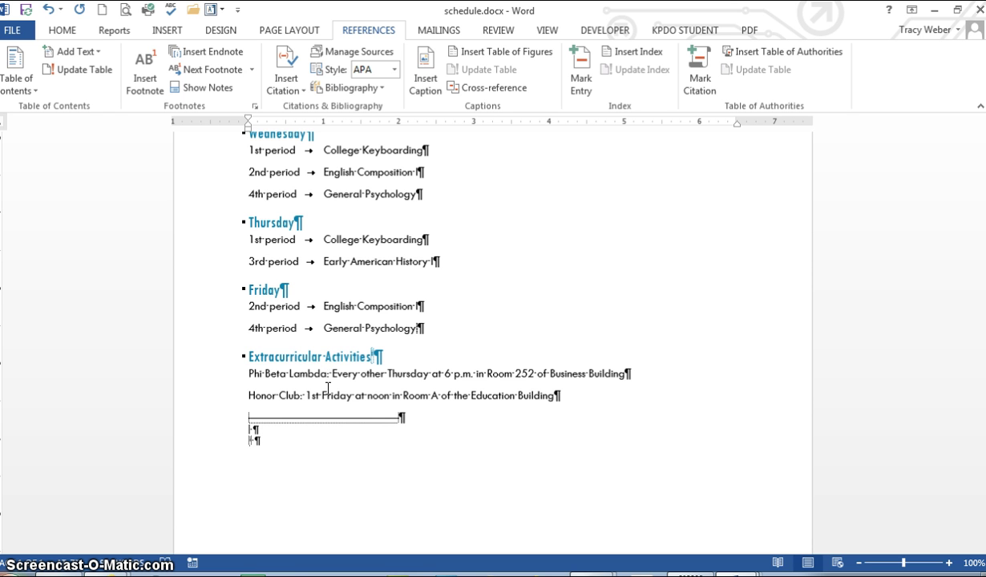
drag(303, 408, 286, 448)
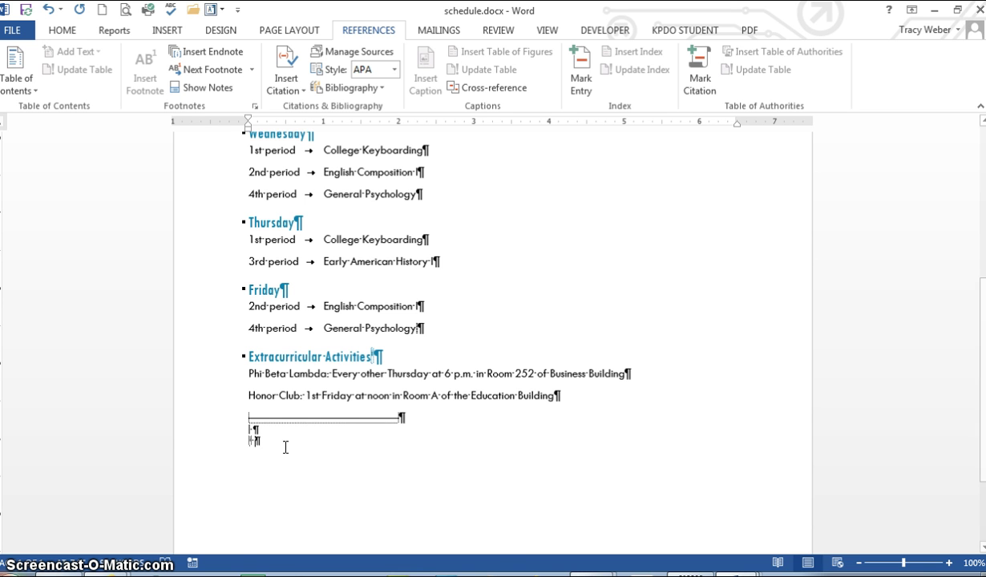
Delete the General Psychology and Extracurricular Activities endnotes by removing their reference marks
drag(409, 296, 416, 328)
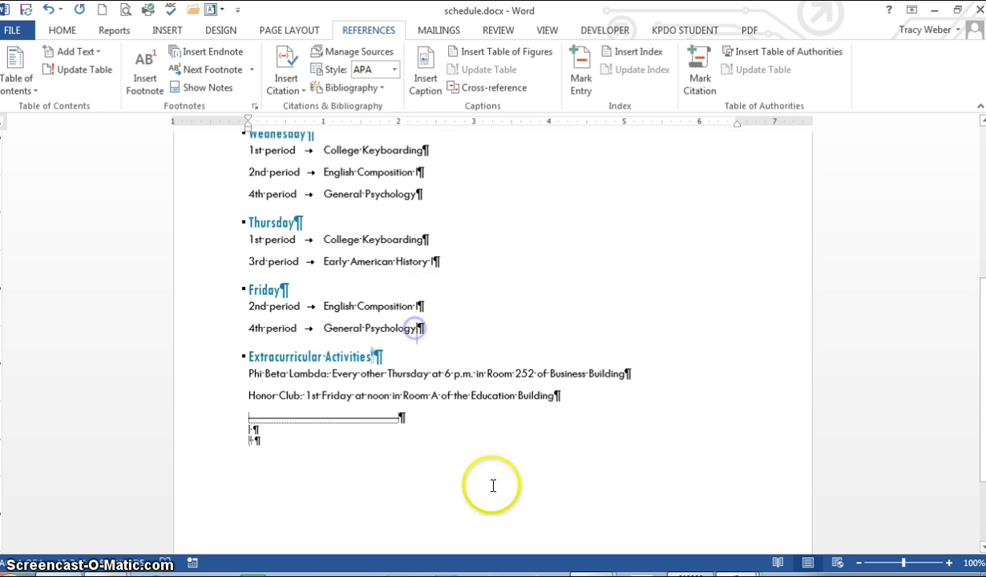
key(BackSpace)
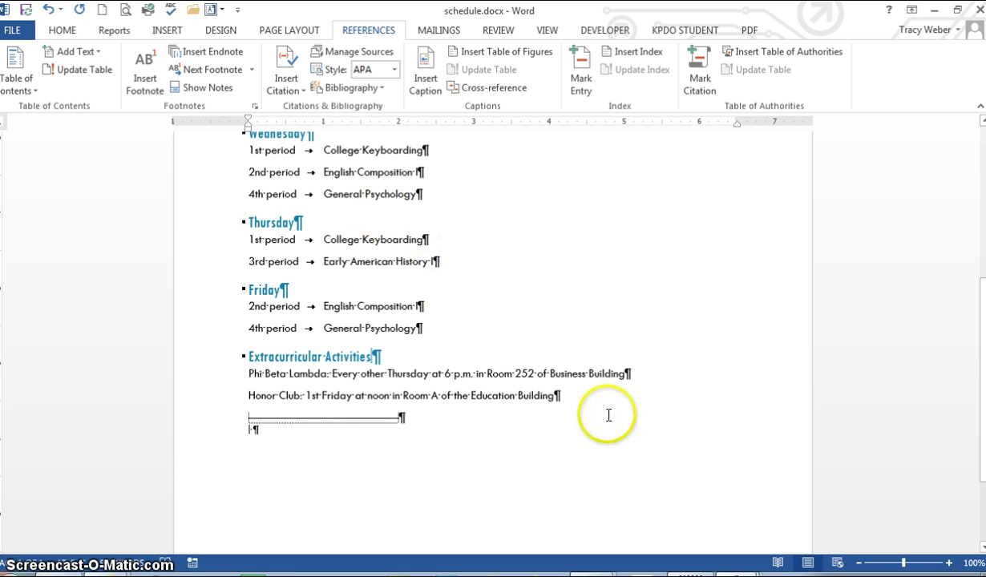
drag(380, 357, 372, 357)
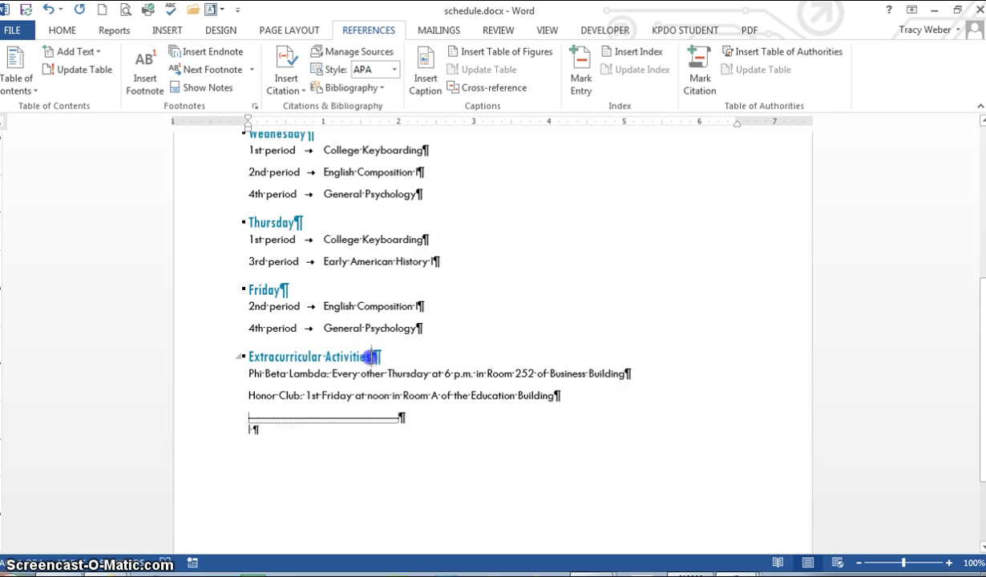
key(ctrl+z)
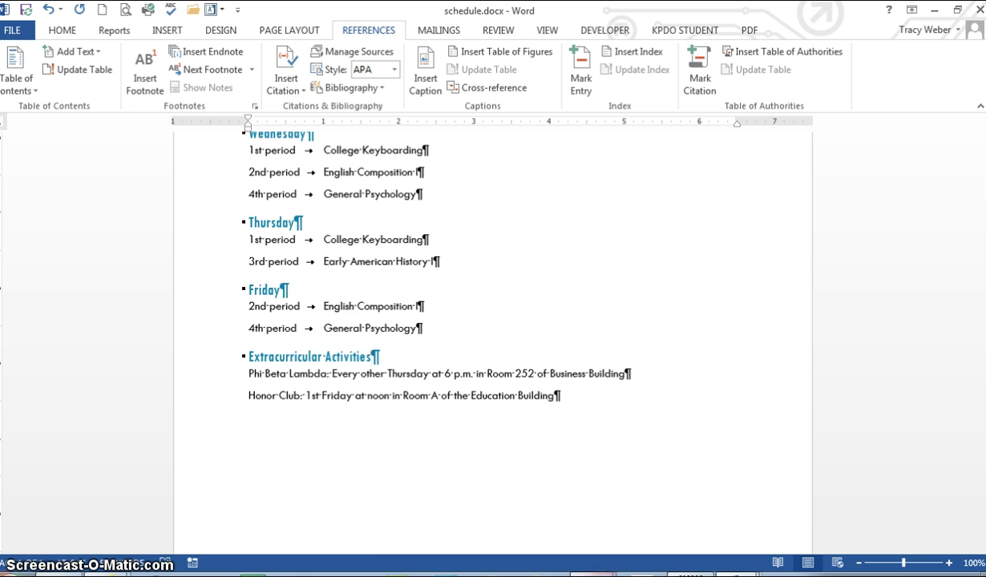
Download checklist.docx from the Day 33 class page in Chrome and open it in Word
mouse_move(594, 575)
click(539, 526)
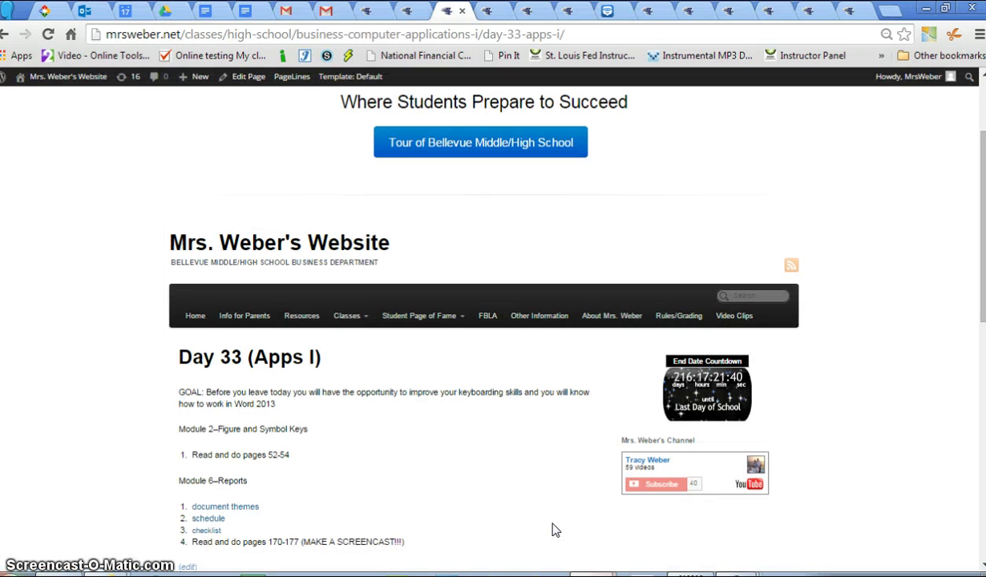
click(647, 553)
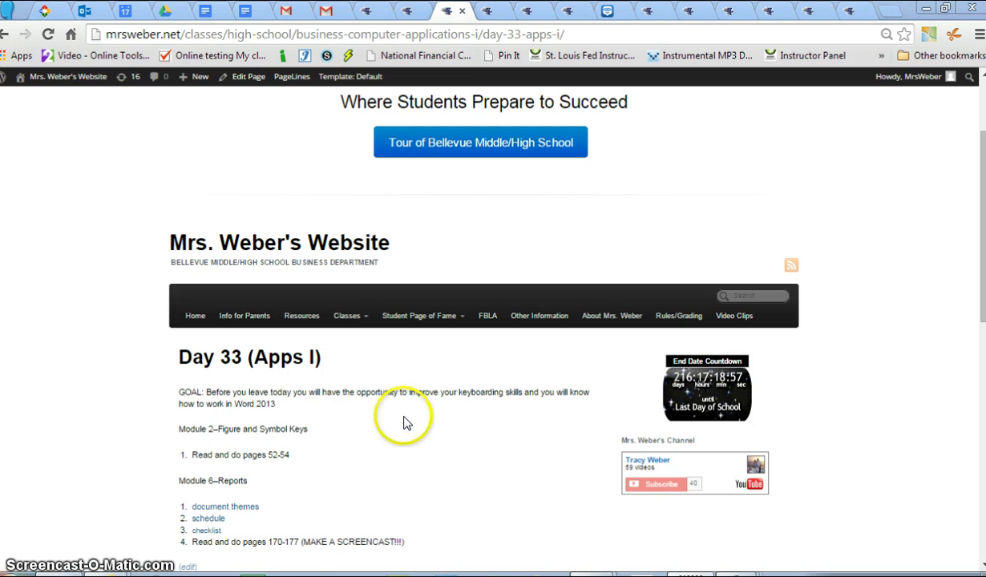
click(206, 530)
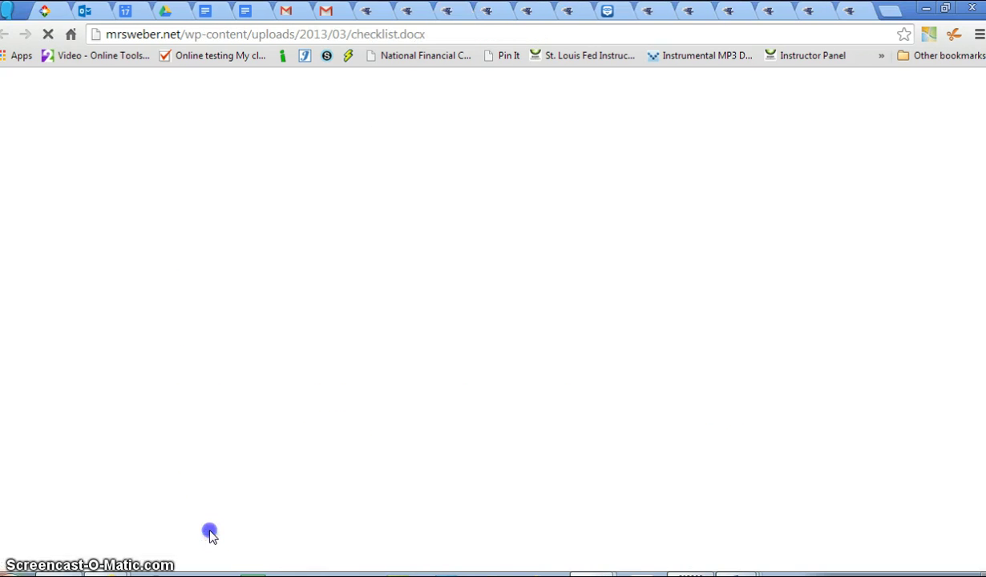
click(440, 341)
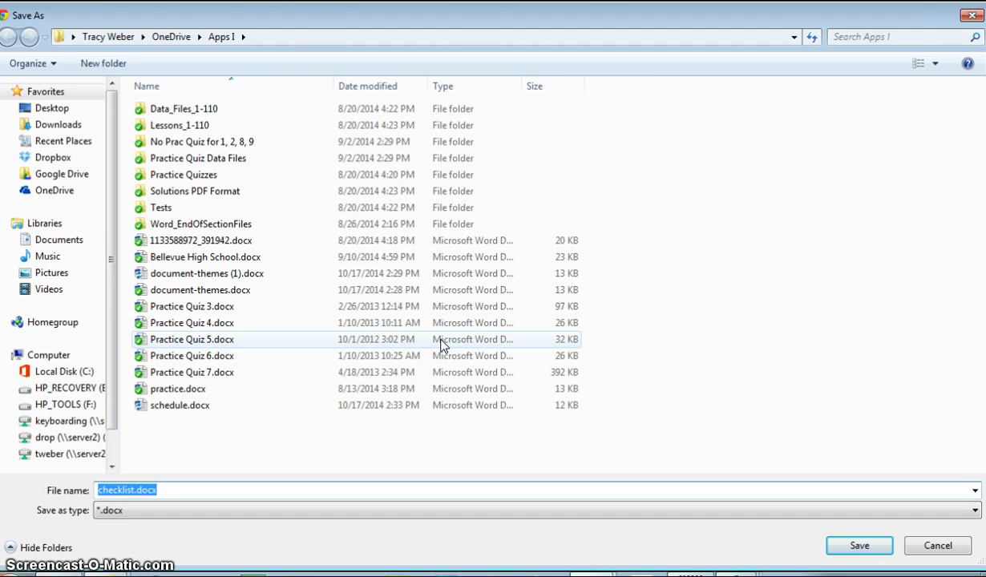
key(Return)
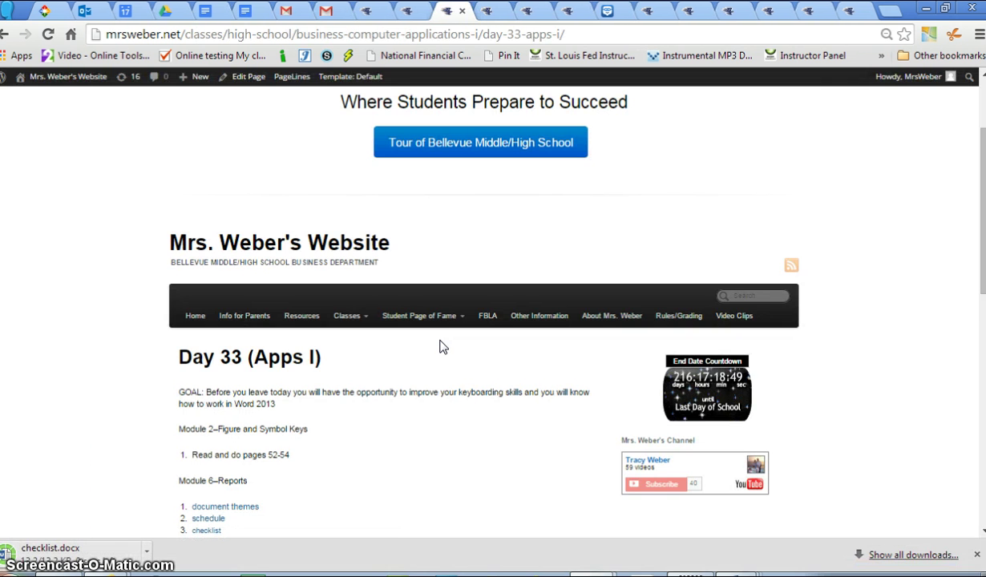
click(67, 440)
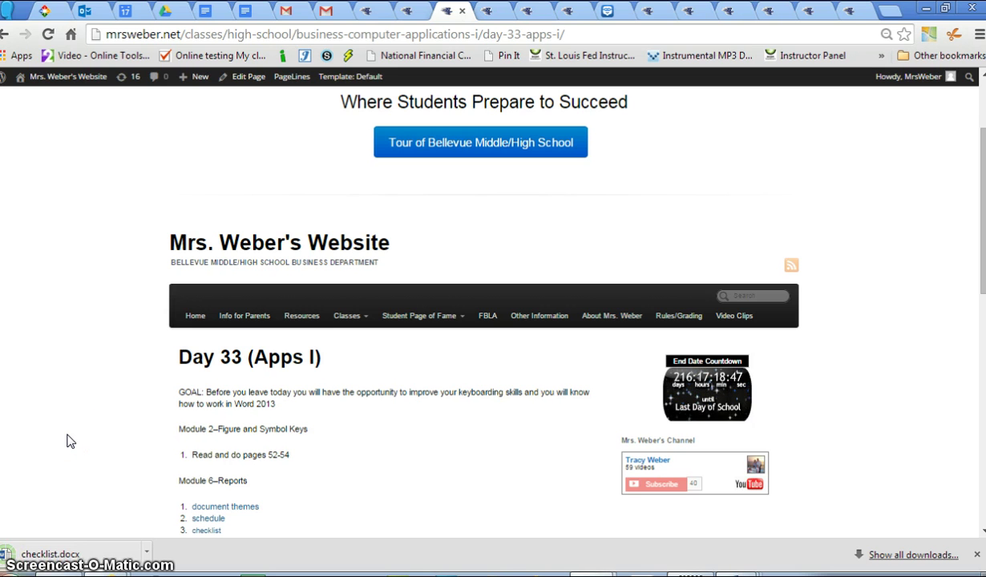
click(77, 552)
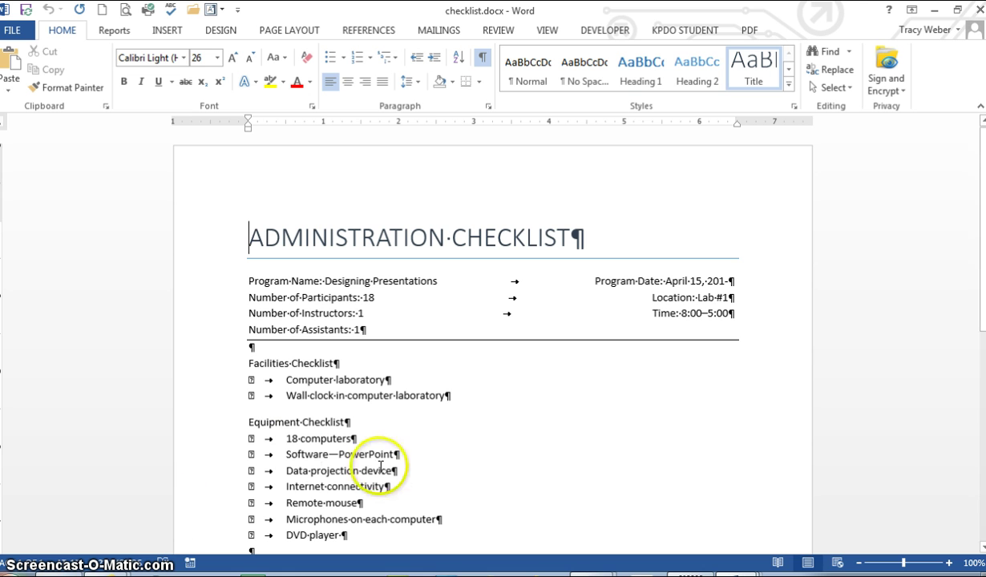
Insert a note after the 18 computers item
click(353, 439)
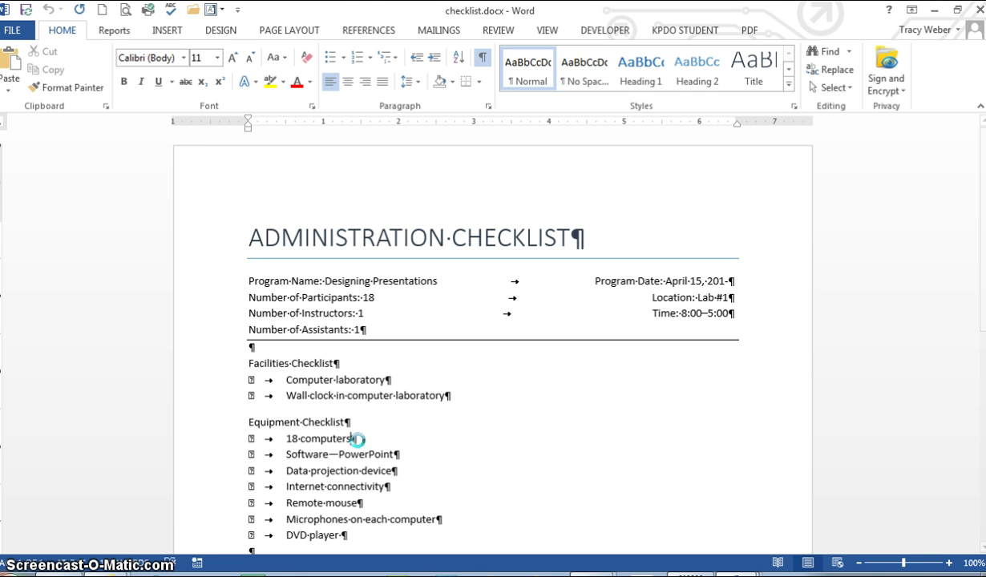
click(353, 30)
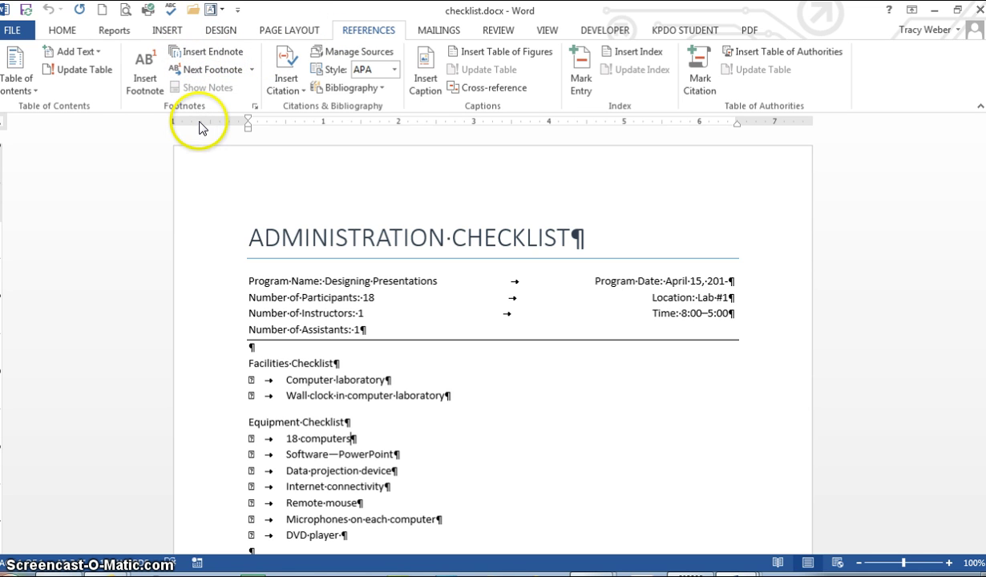
click(212, 54)
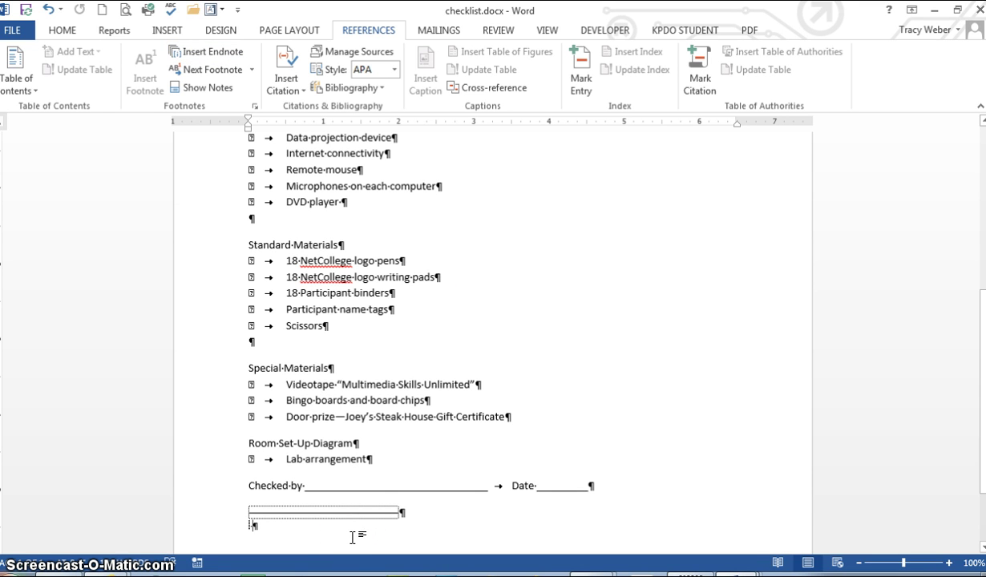
Type the note 'All computers are installed with the Windows 8 operating system and Office 2013.'
text(All )
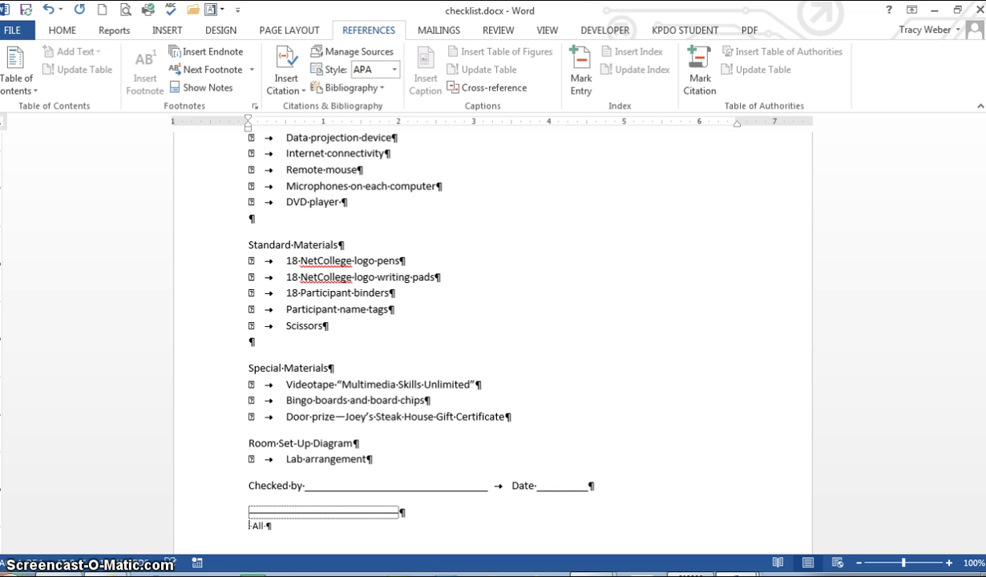
text(computers are installed )
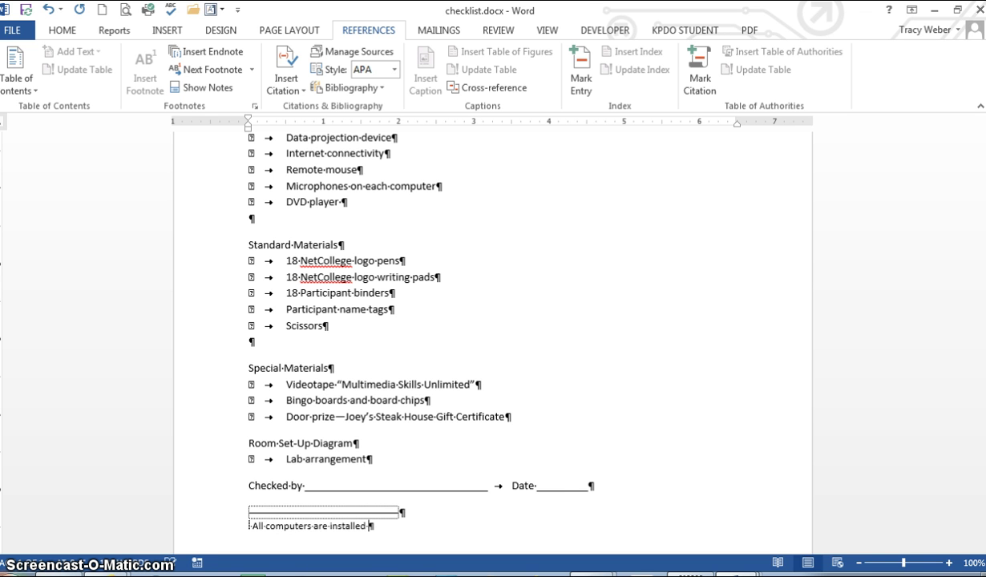
text(with the WIND)
key(BackSpace)
key(BackSpace)
key(BackSpace)
text(indows )
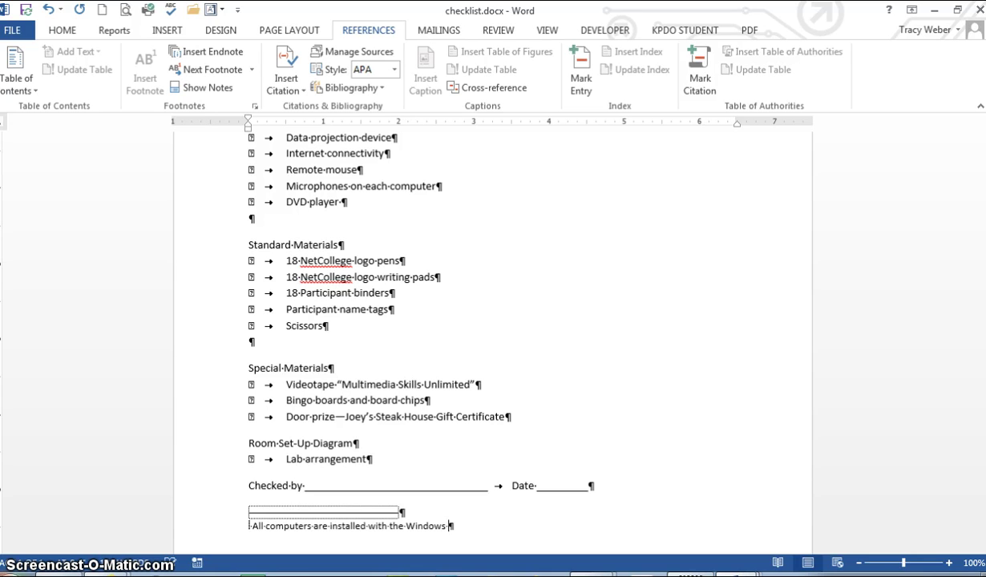
text(8 operating system ond Offic)
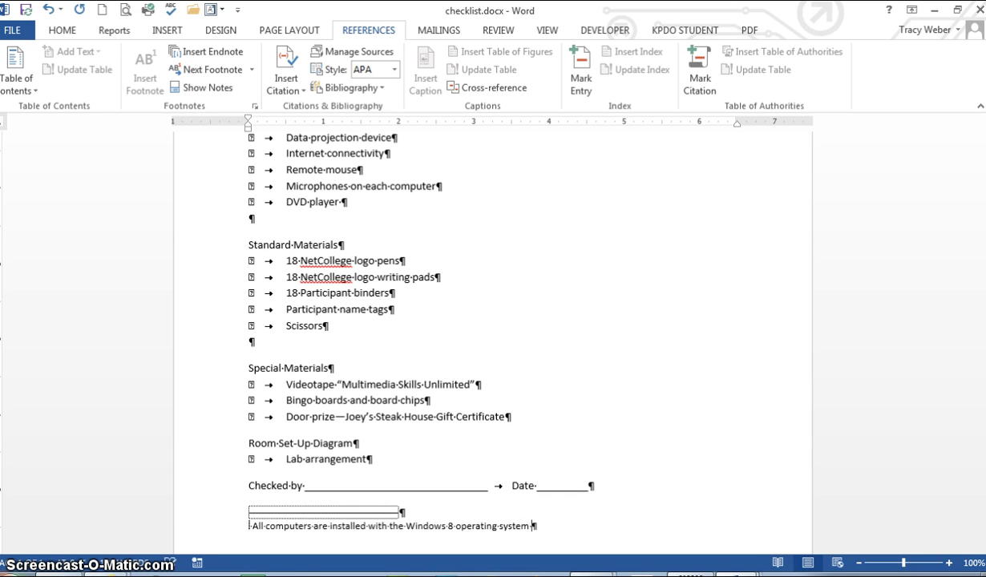
text(e 2013.)
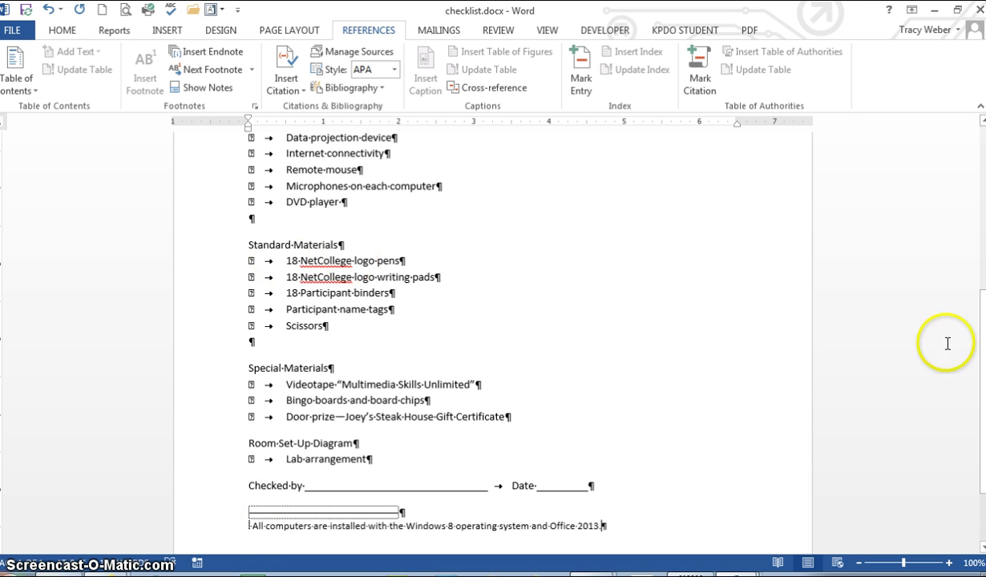
drag(975, 330, 977, 279)
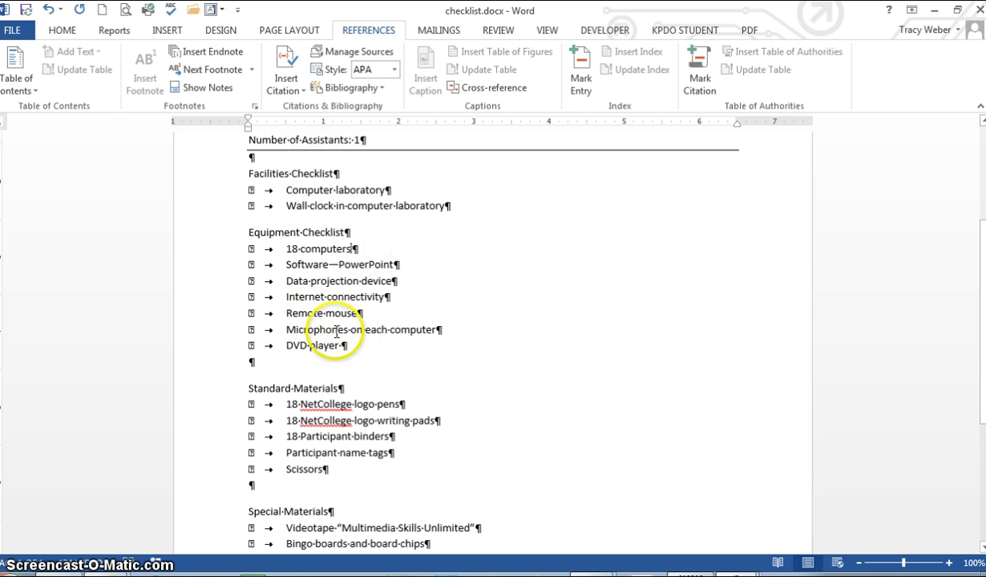
click(984, 389)
drag(985, 389, 985, 500)
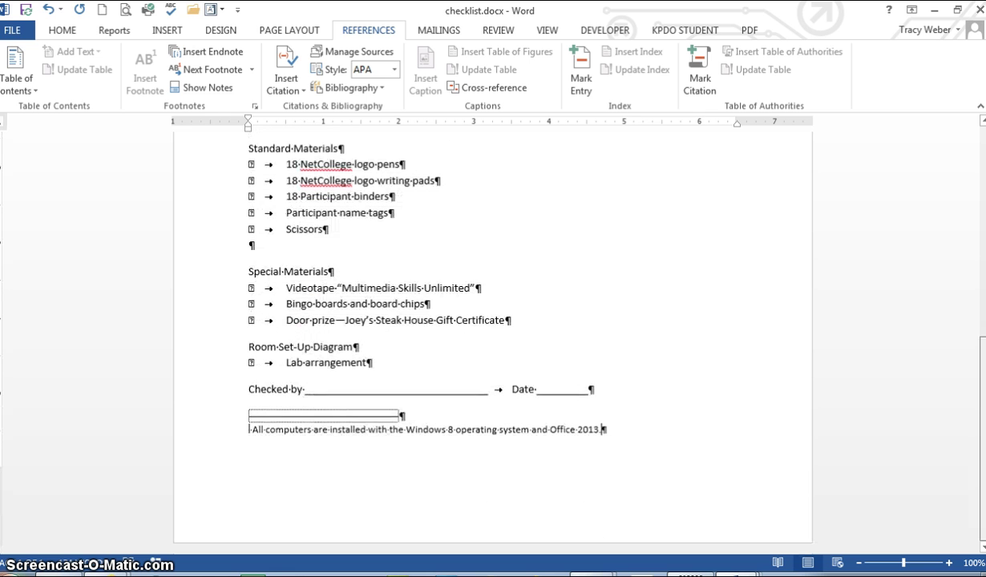
click(504, 320)
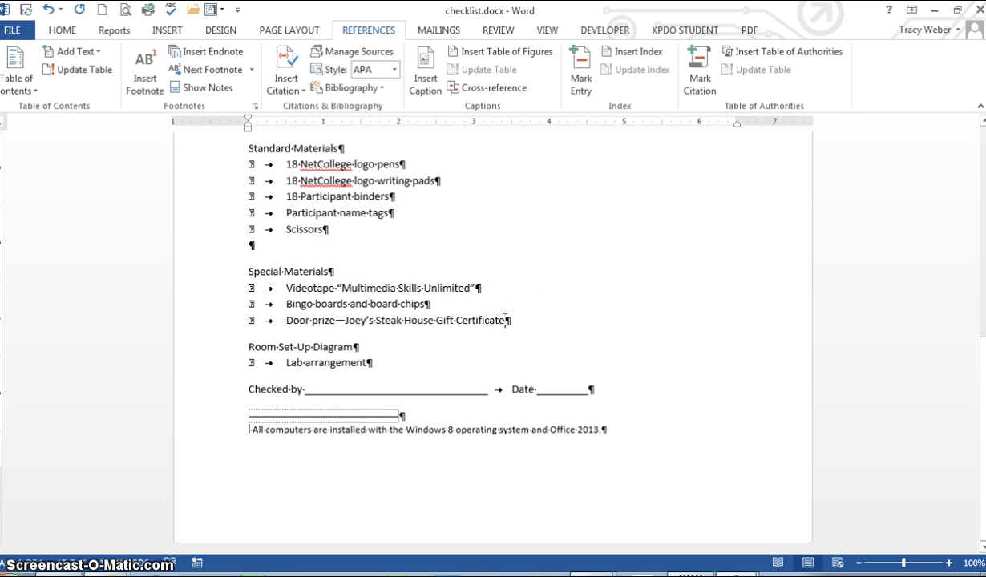
Insert an endnote after the gift certificate item and start a new line for it
click(227, 51)
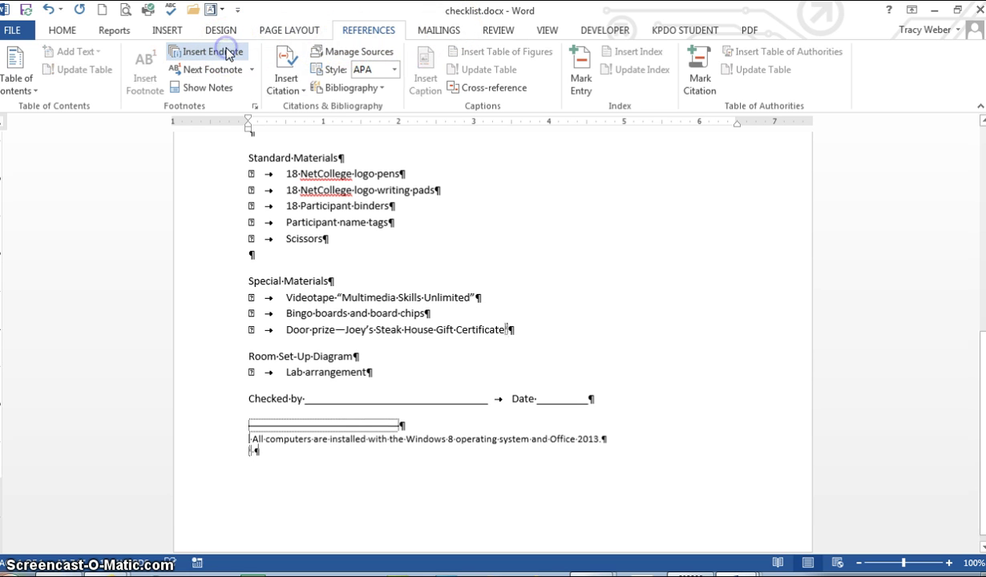
click(394, 282)
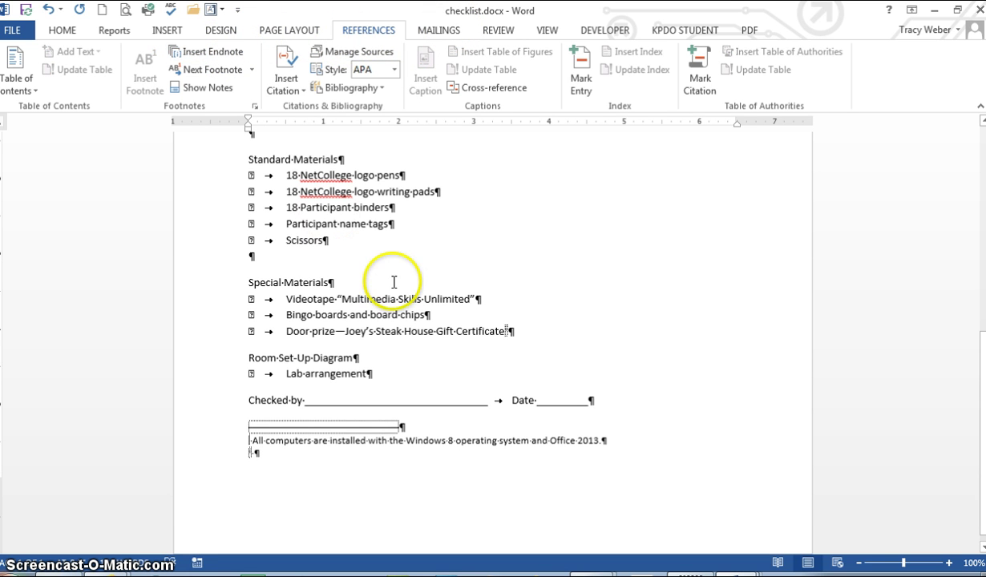
click(607, 442)
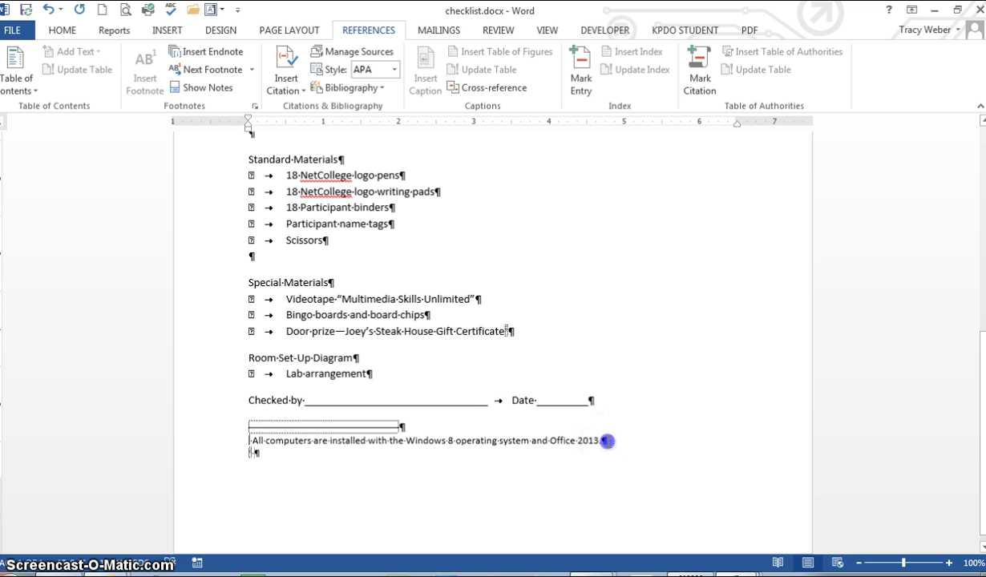
click(676, 489)
key(Return)
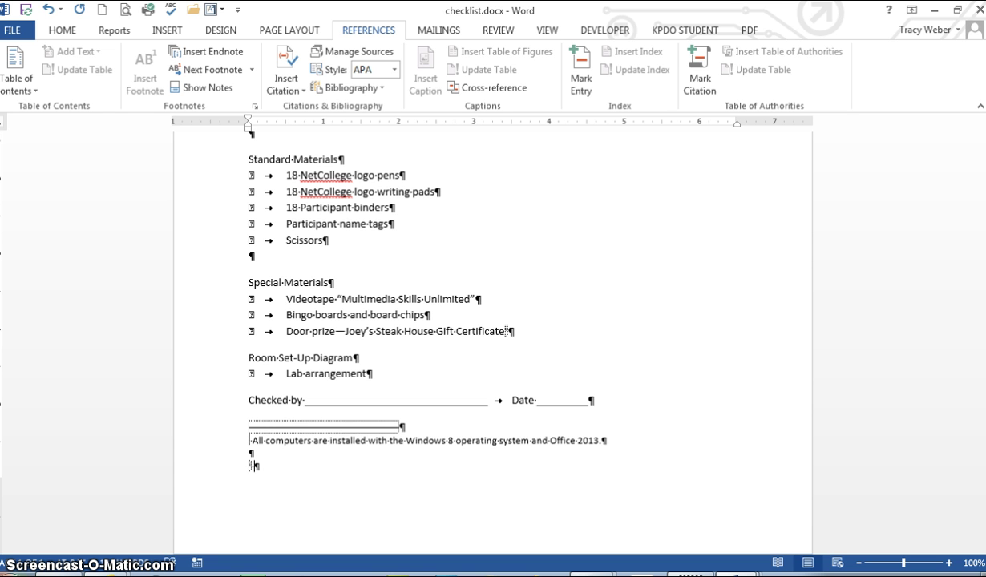
Type the endnote saying instructors must pick up the gift certificate from a named staff member, Office 208
text(Instructors must pick)
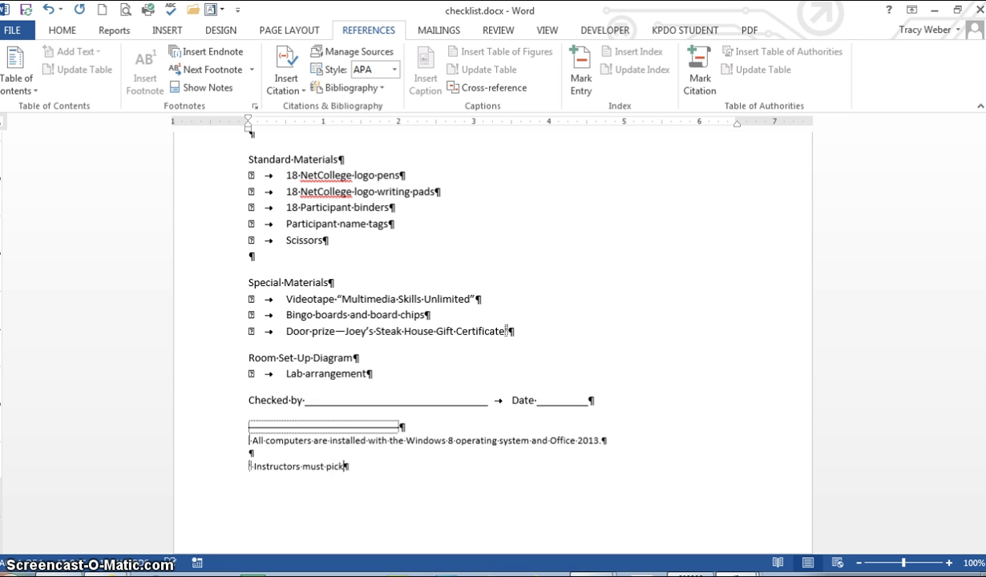
text( up the gir)
key(BackSpace)
text(ft certificate)
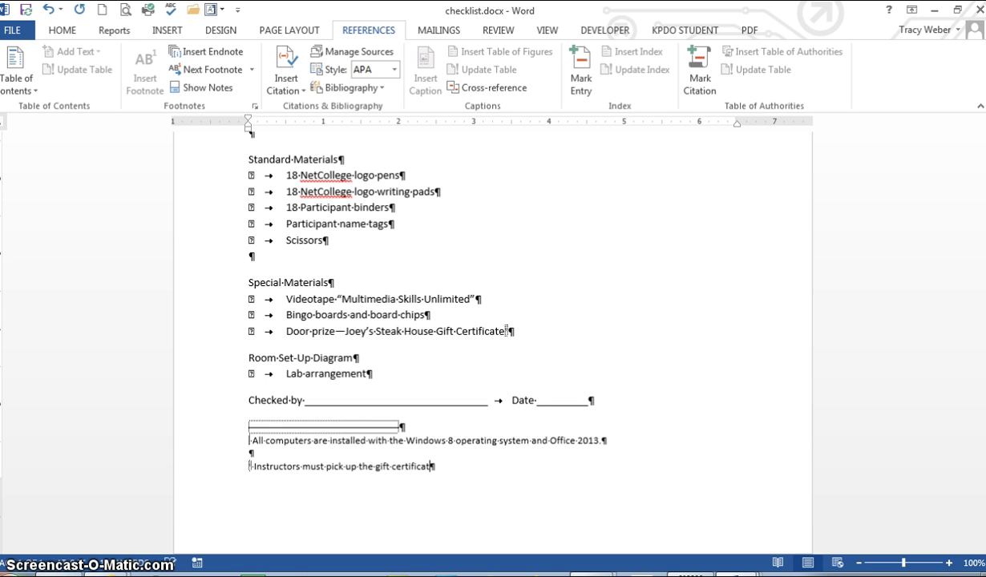
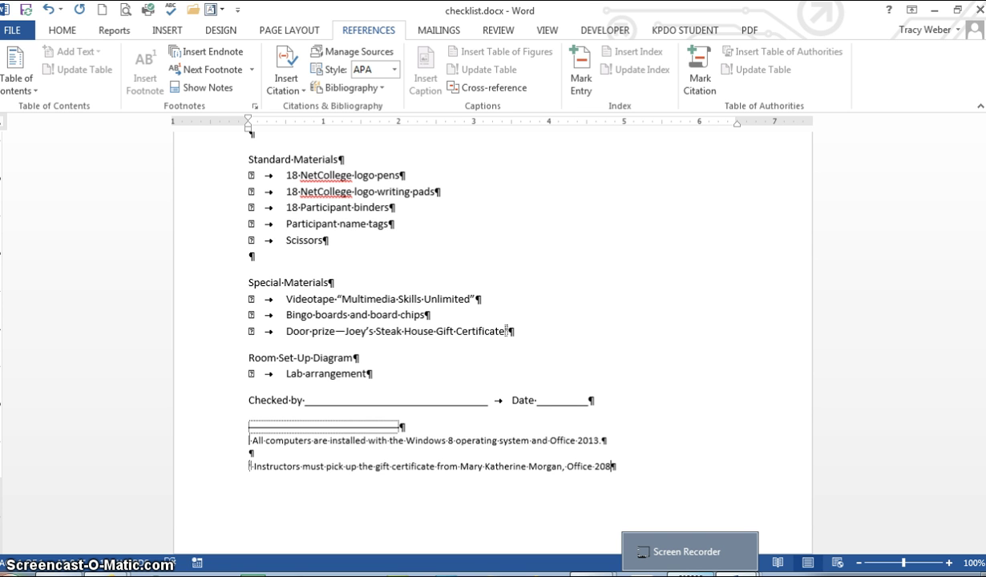
click(507, 330)
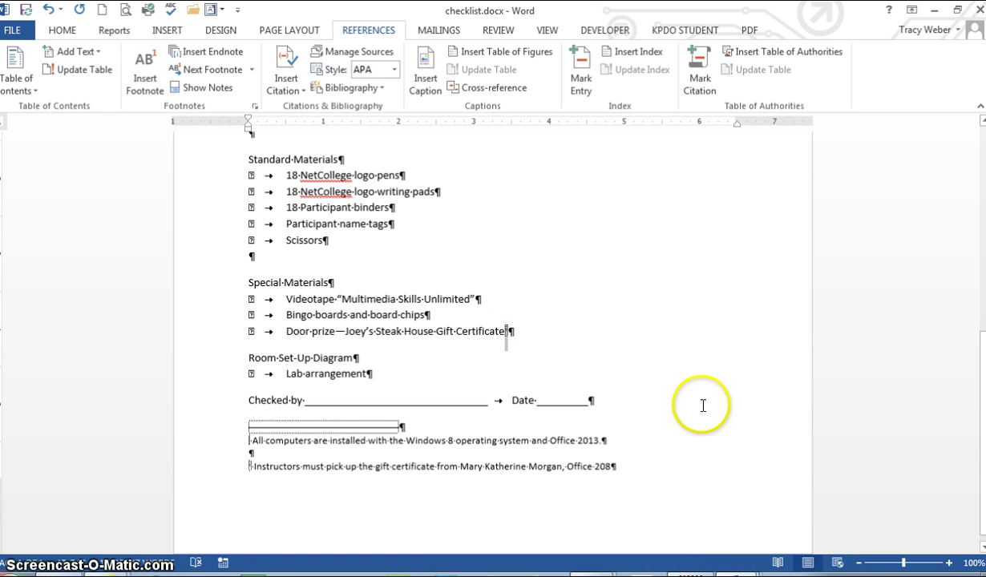
Delete the gift certificate endnote by removing its reference mark
key(BackSpace)
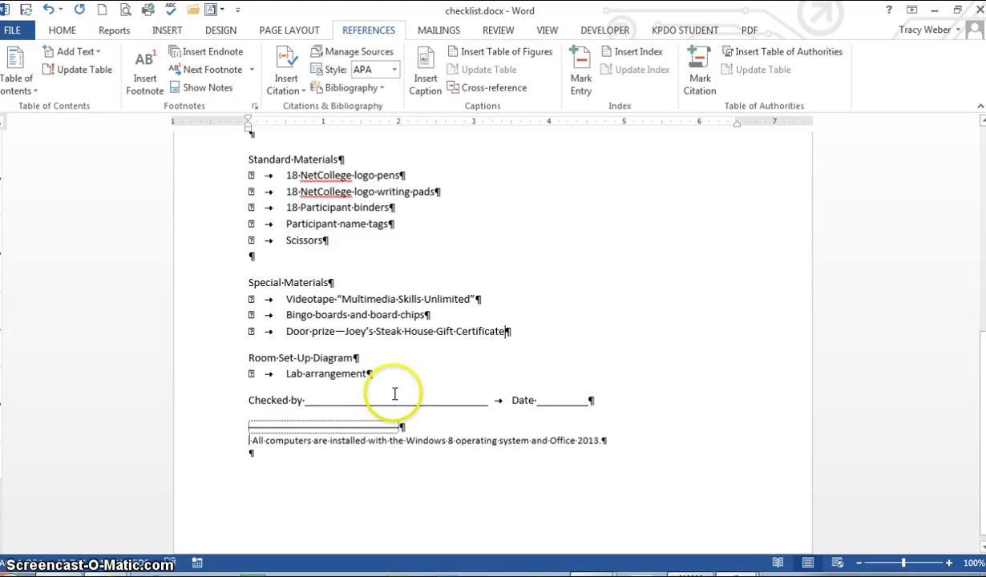
Start a new blank document and give it Normal 1-inch margins
click(101, 10)
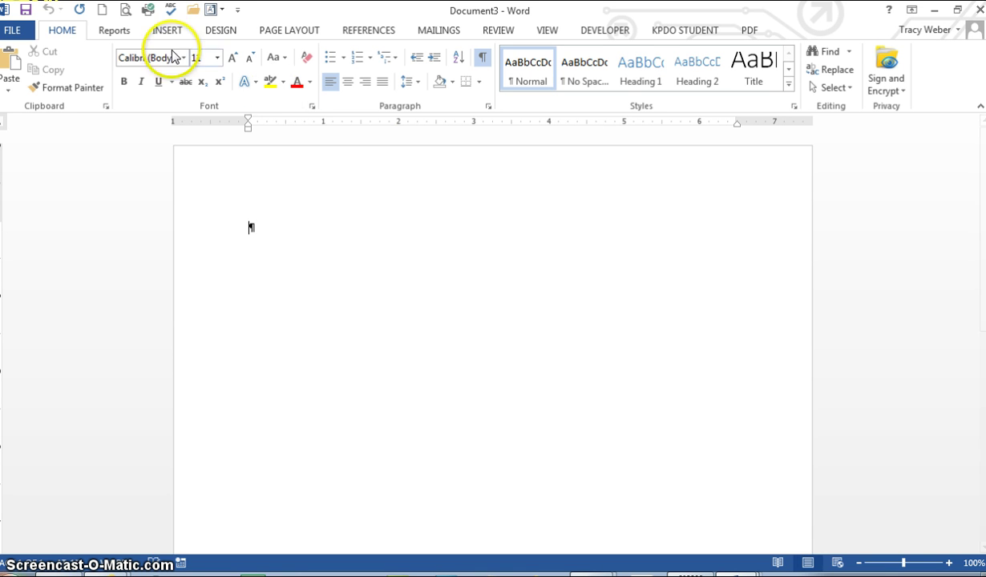
click(282, 31)
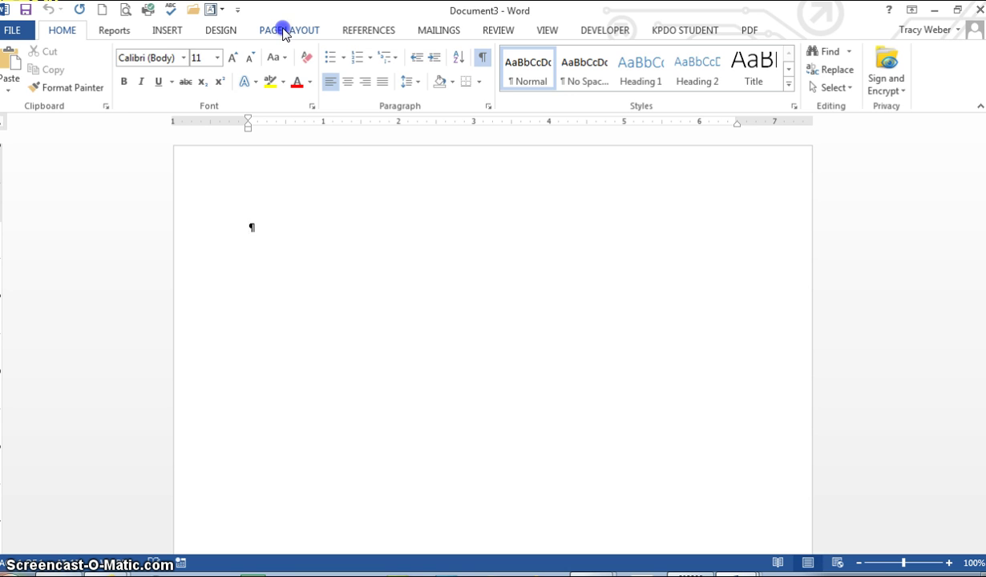
click(16, 84)
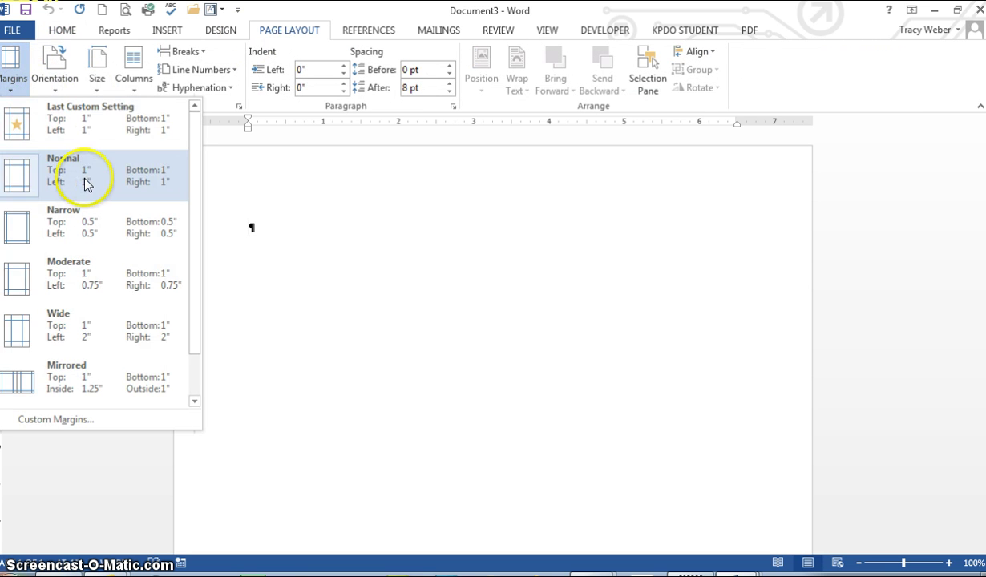
click(86, 183)
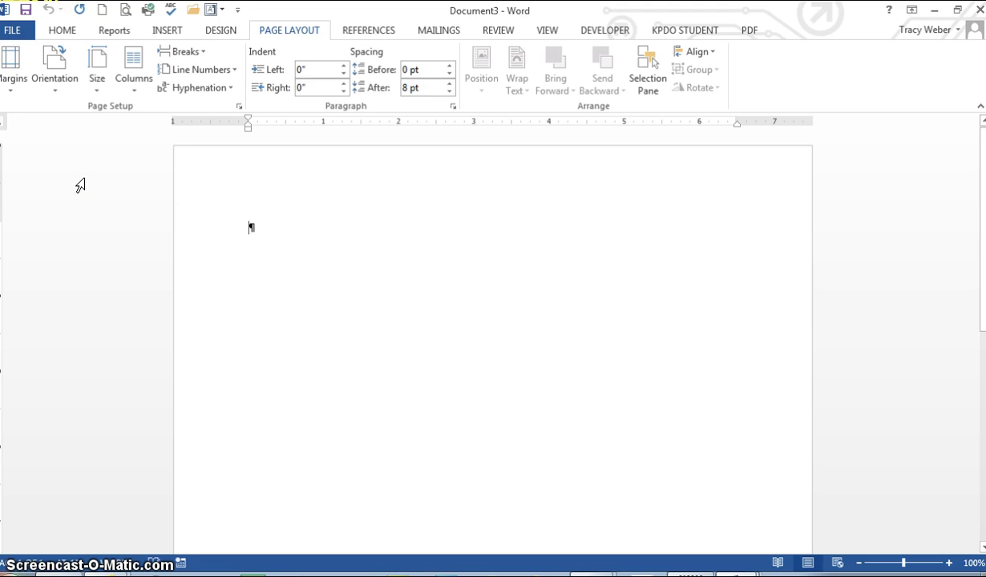
Add empty paragraphs so the new document holds four blank lines
click(62, 30)
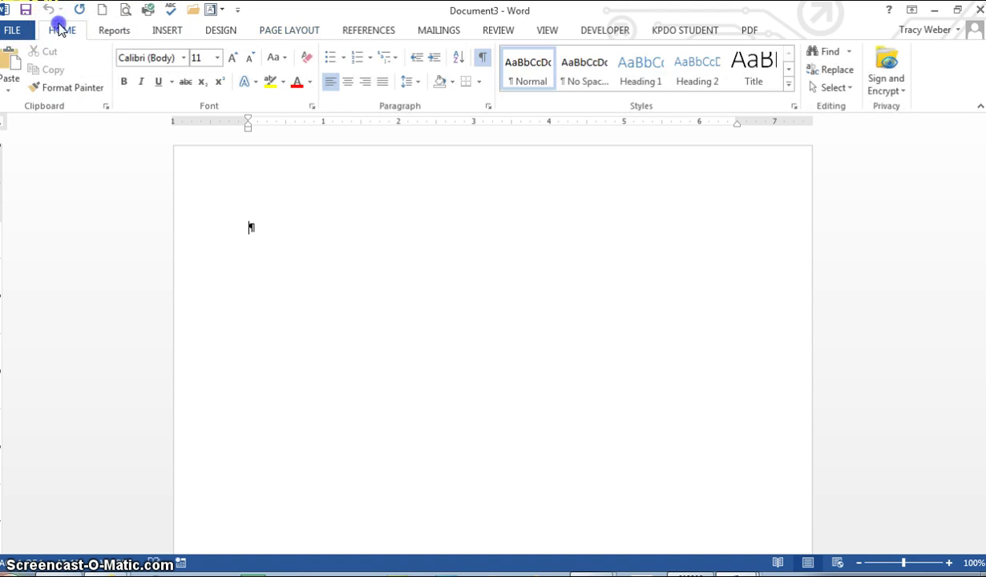
click(181, 62)
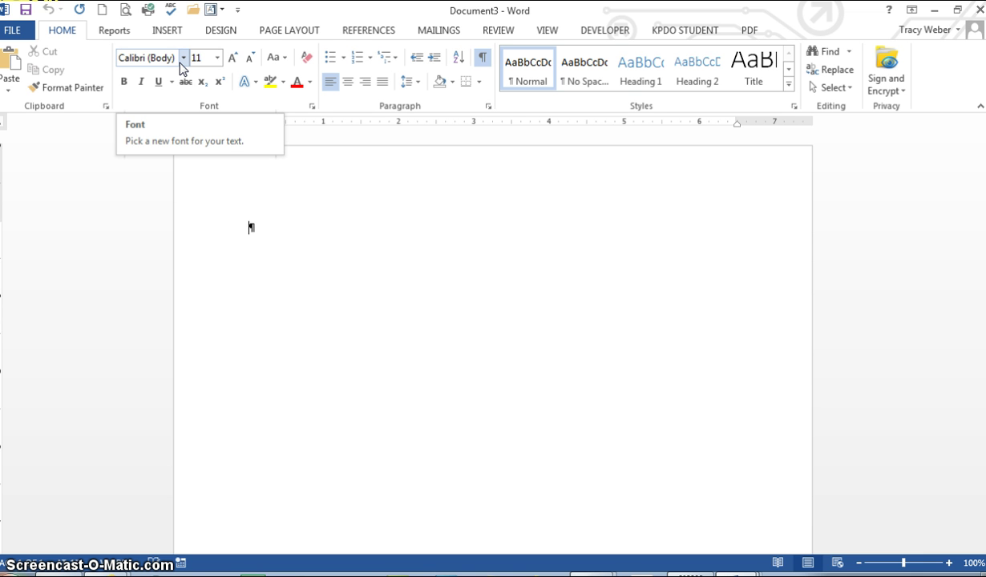
key(Return)
key(Return)
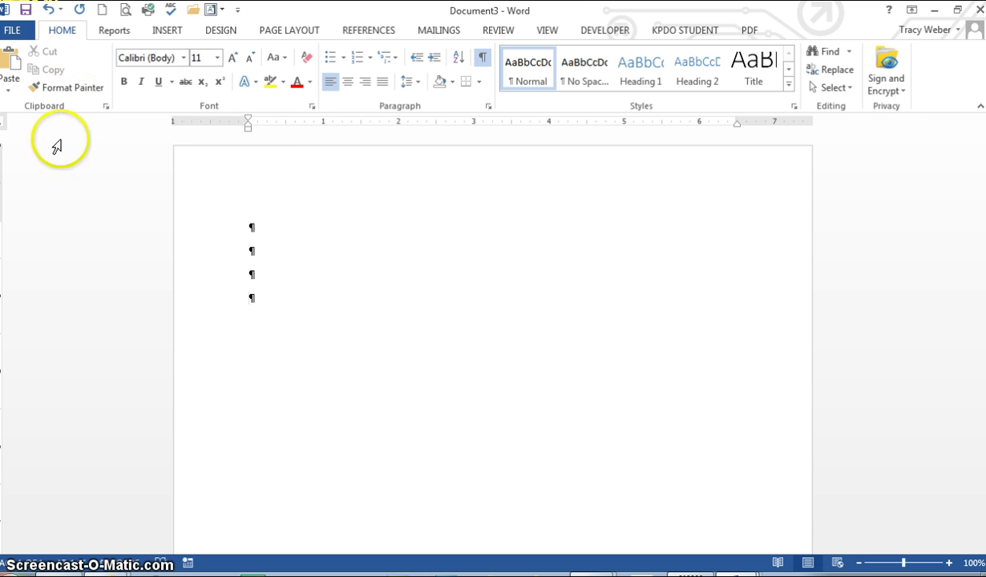